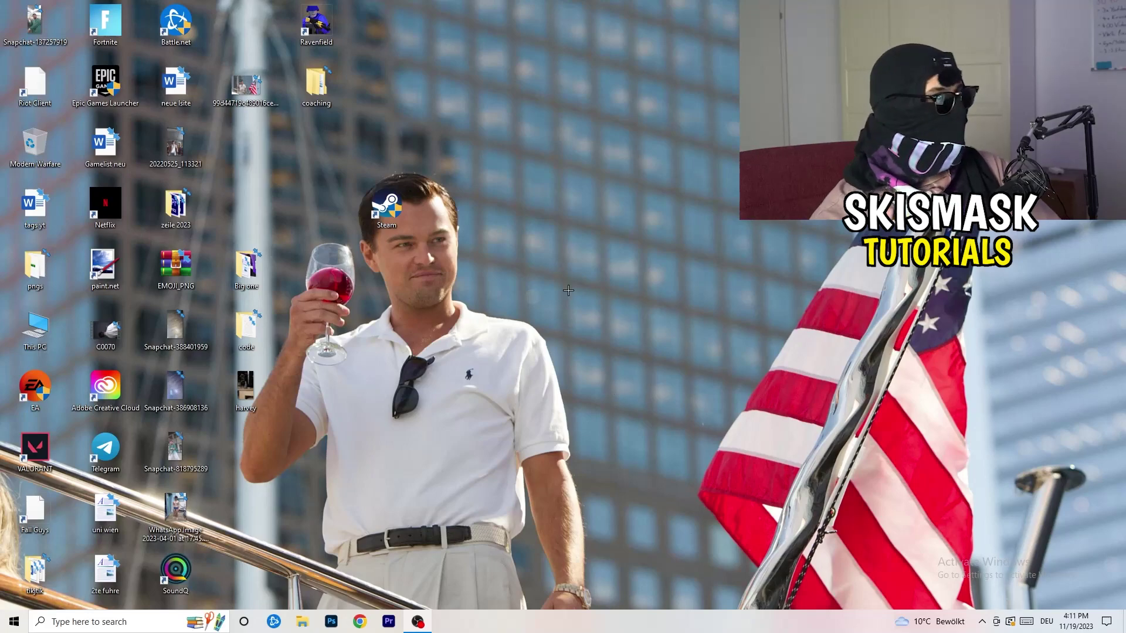
- Launch NVIDIA Control Panel from the desktop menu and view Adjust Image Settings with Preview (Let the 3D application decide)
right_click(549, 257)
right_click(643, 190)
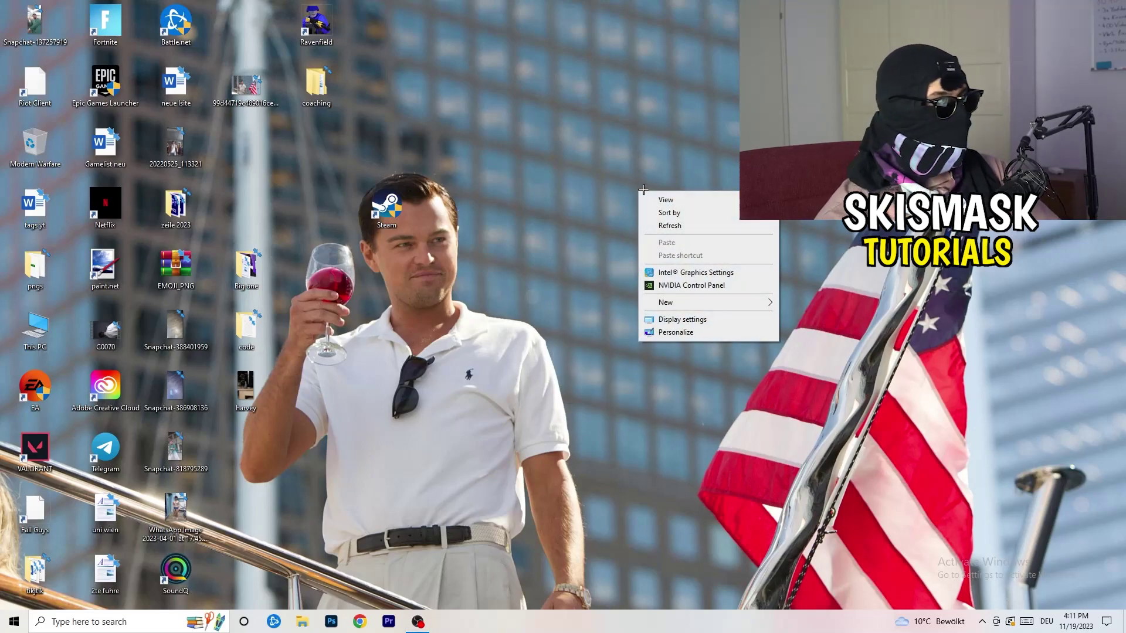
click(704, 285)
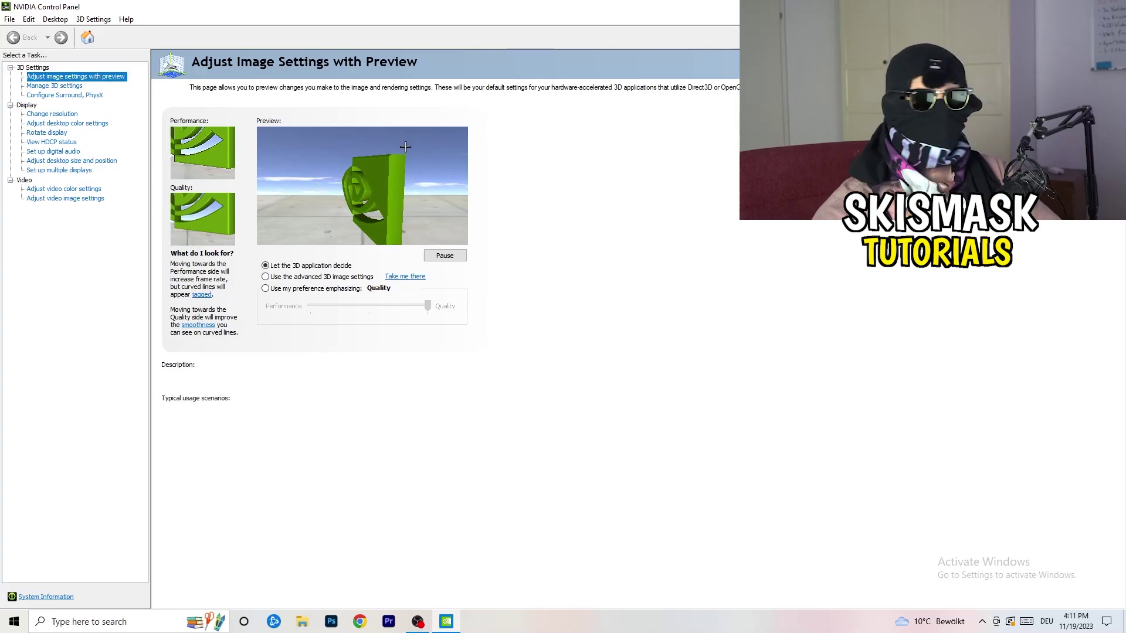
mouse_move(382, 285)
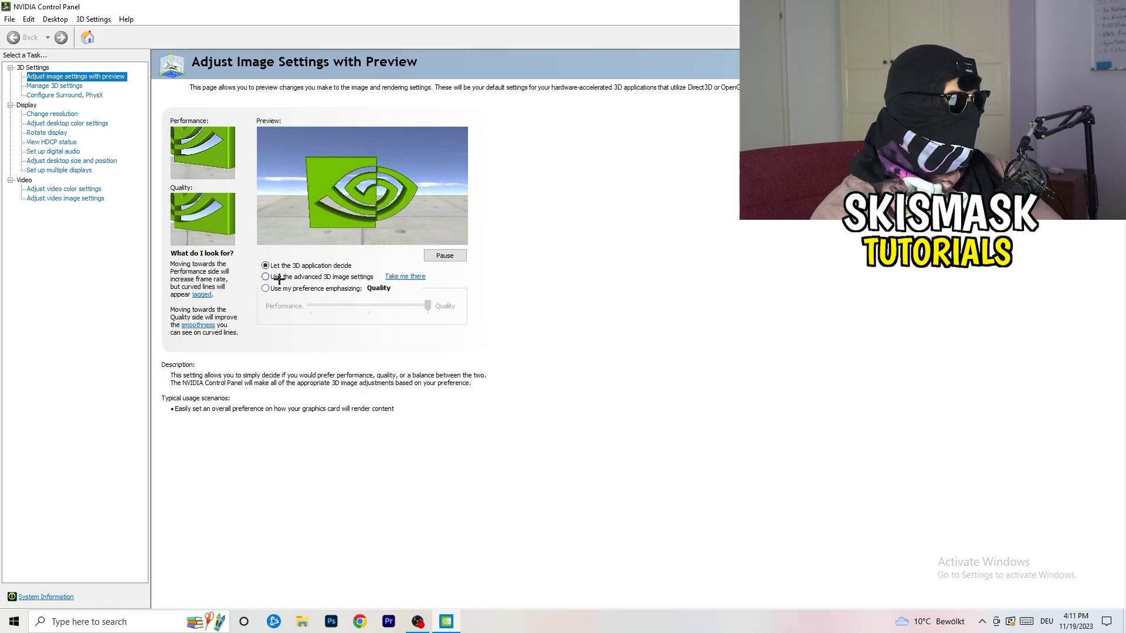
mouse_move(279, 280)
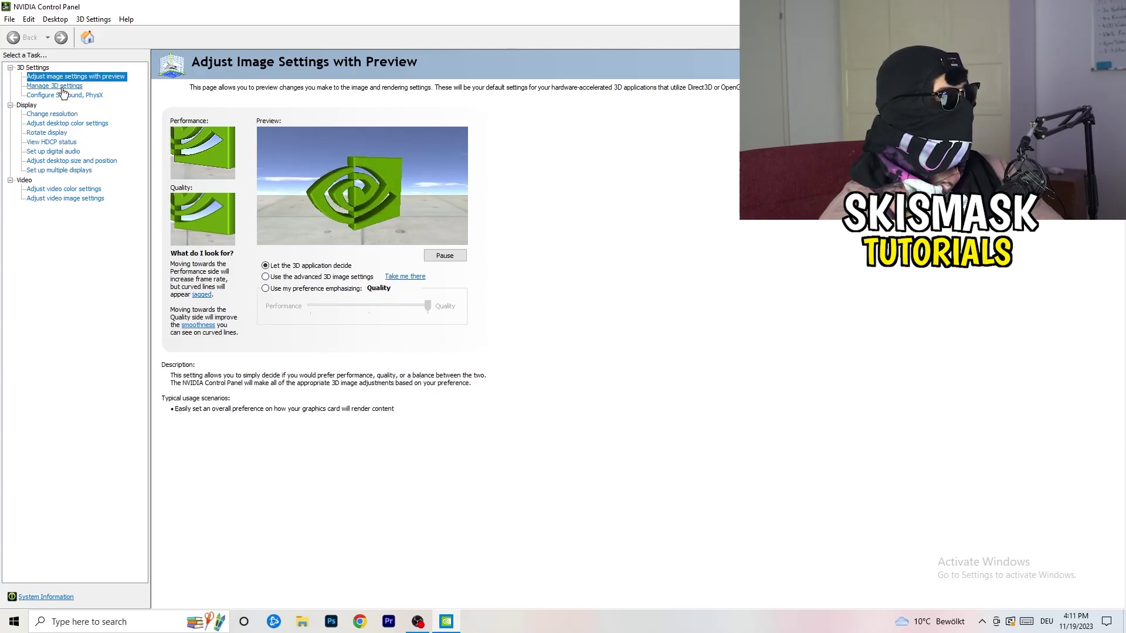
- Check the native 1920 × 1080 resolution on Change Resolution, then close NVIDIA Control Panel
click(42, 115)
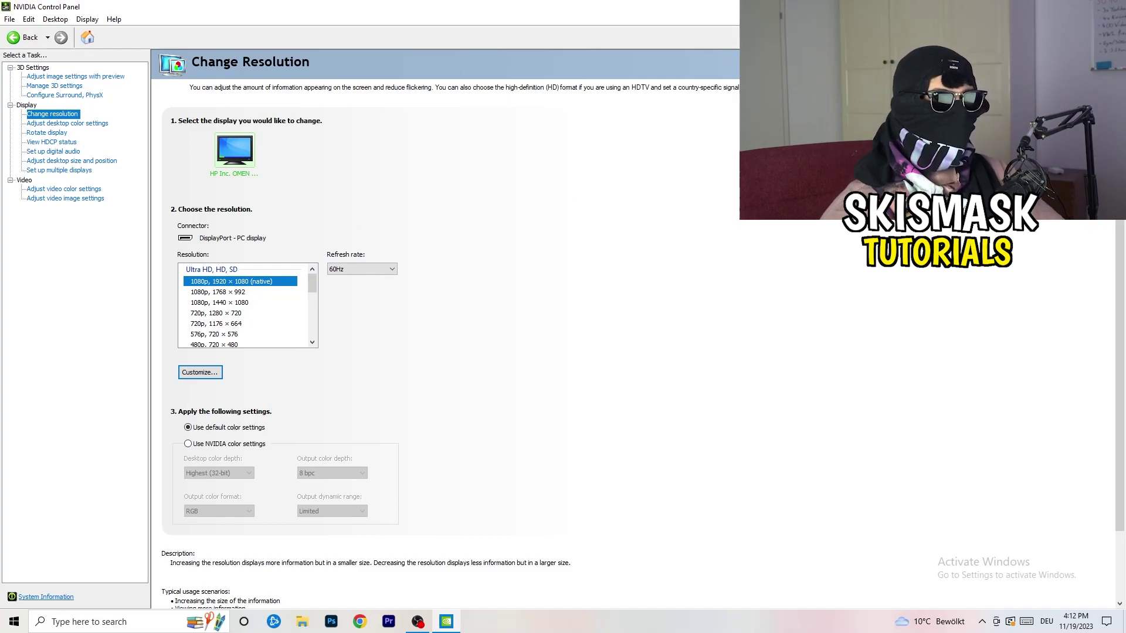
key(alt+F4)
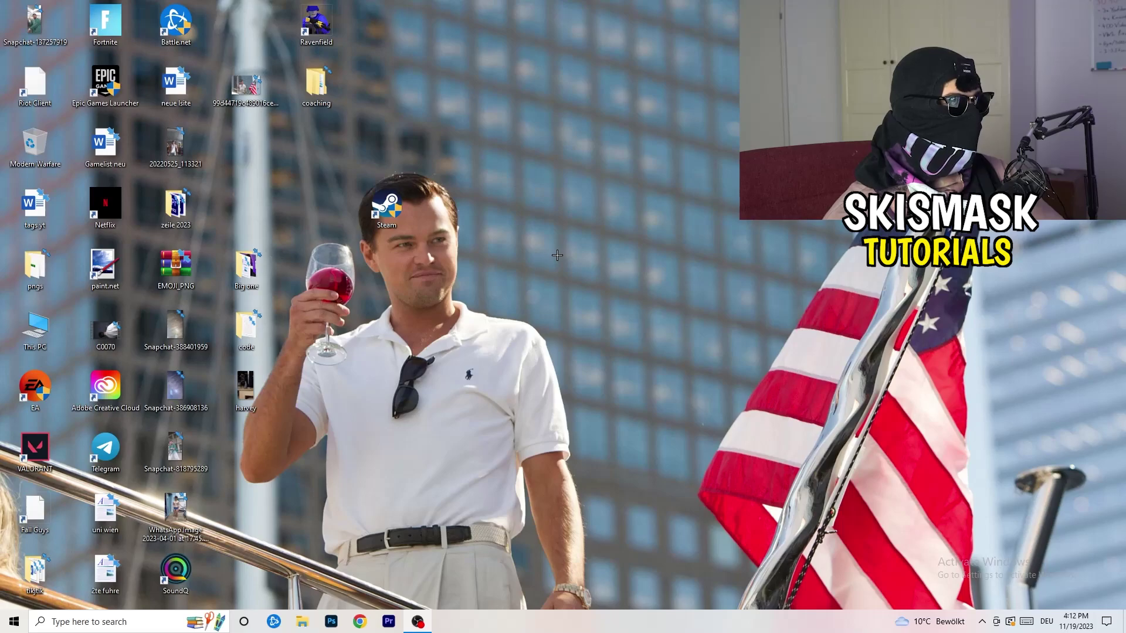
- Open Windows Settings from Start and go to System's Display page listing displays 1 and 2
click(13, 621)
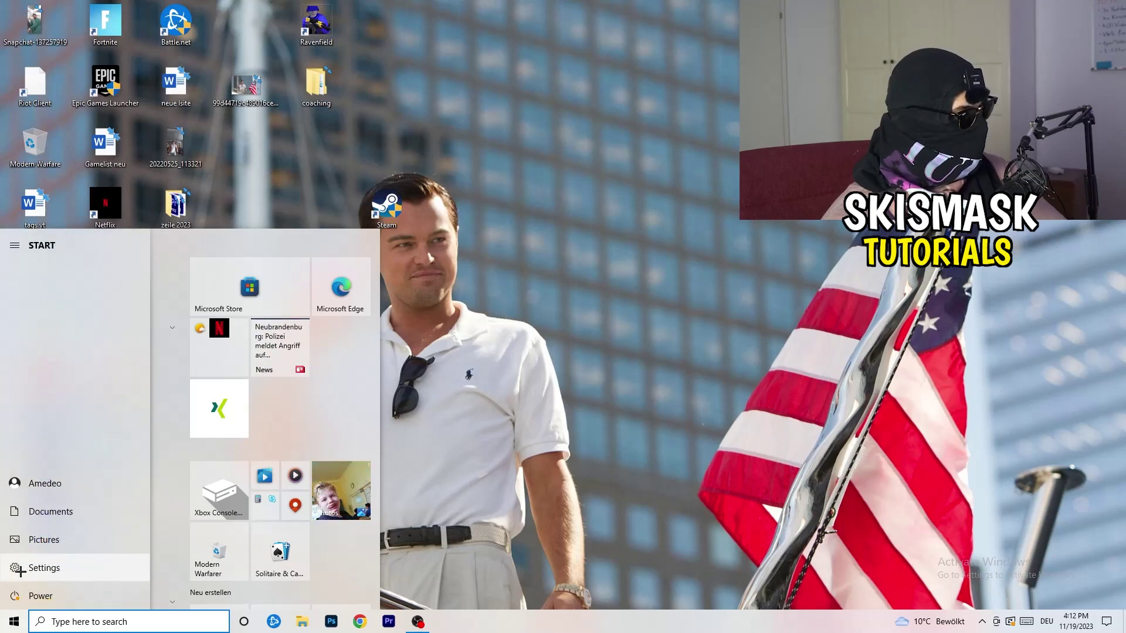
click(18, 567)
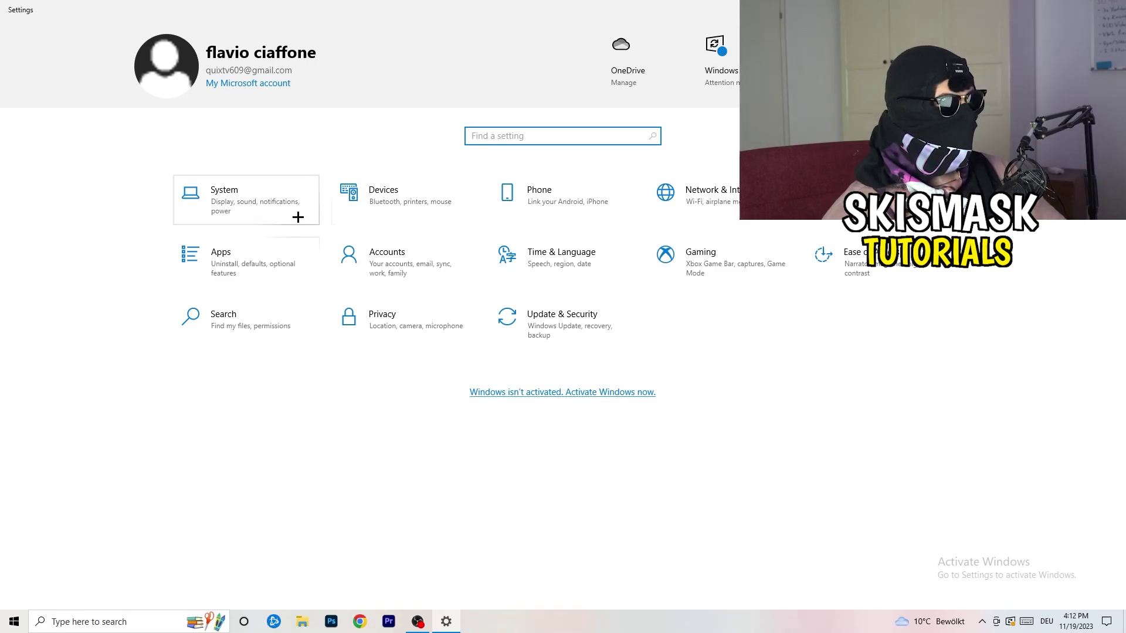
click(275, 202)
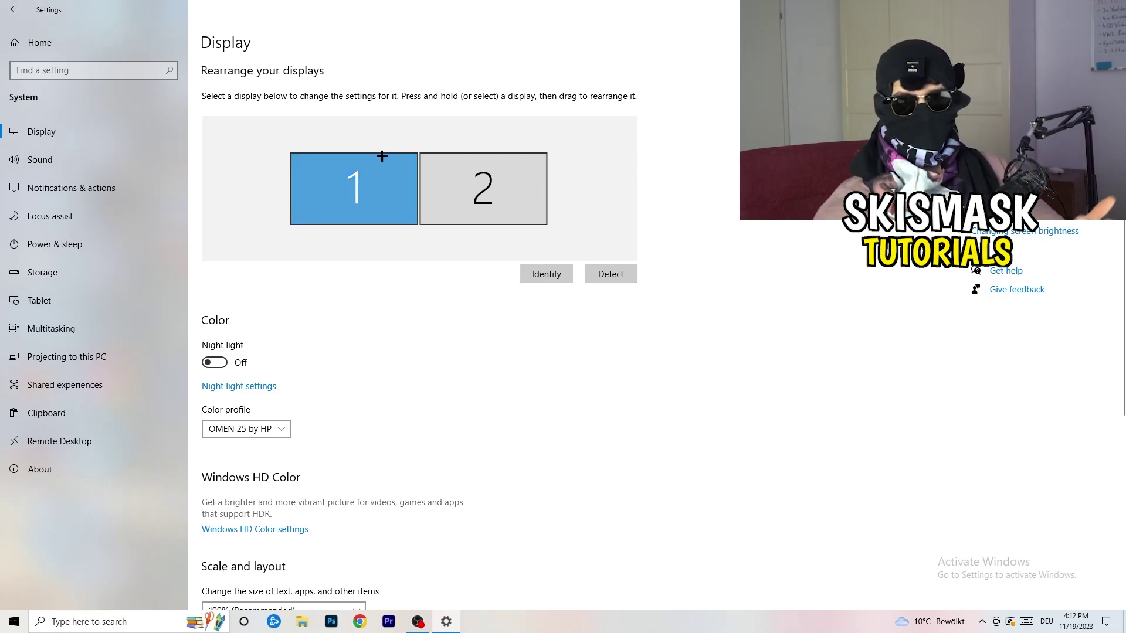
scroll(368, 280, down, 5)
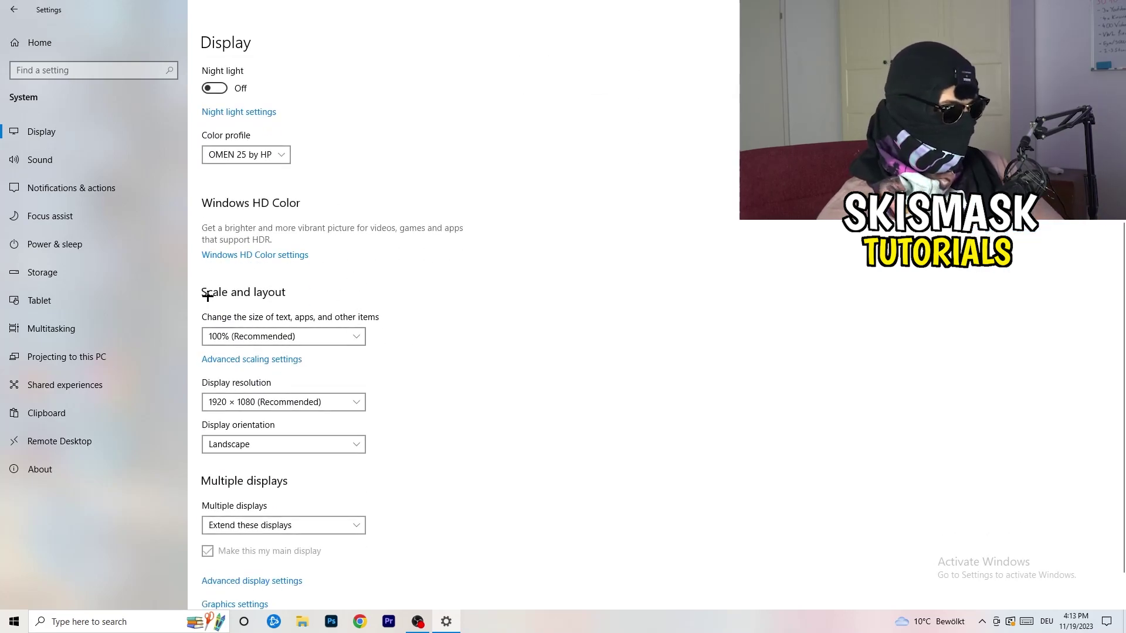
click(328, 337)
click(584, 363)
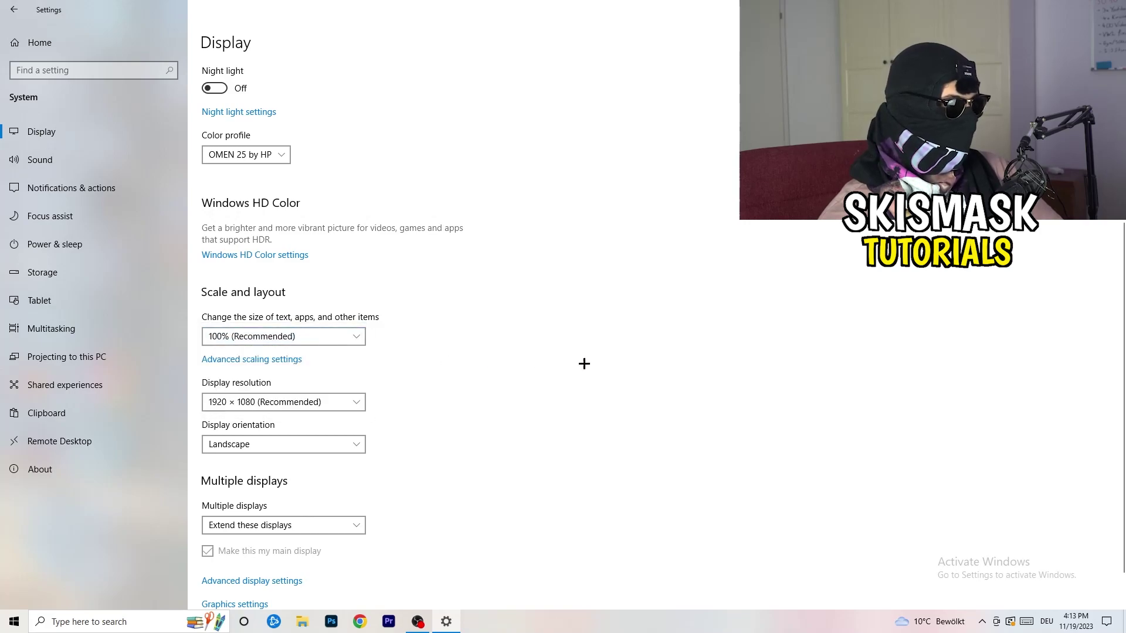
click(342, 336)
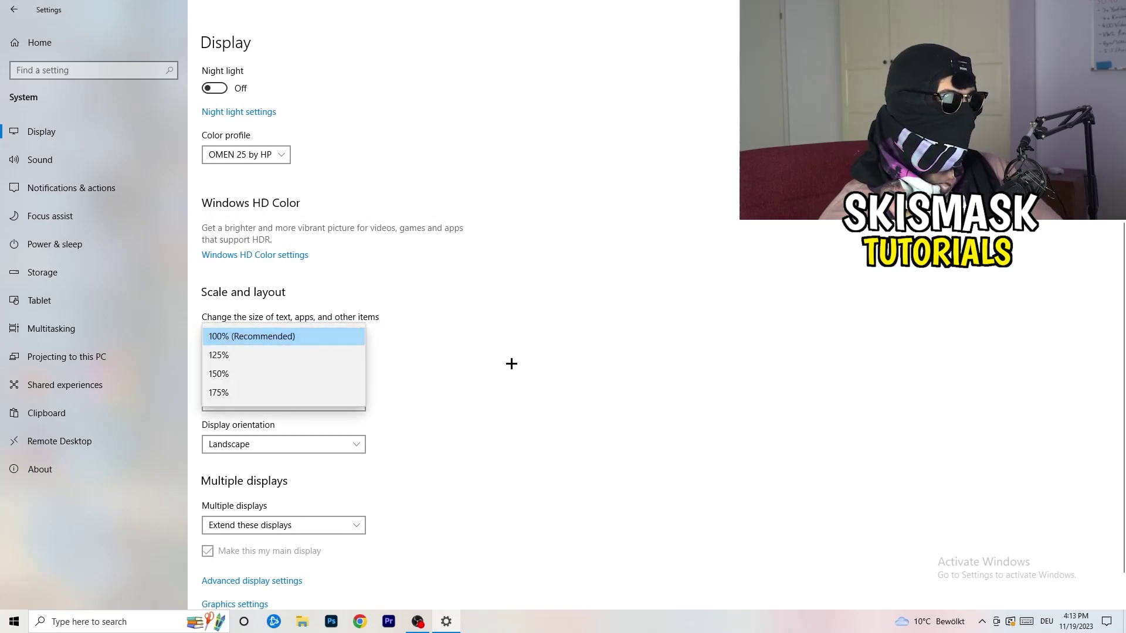
click(511, 362)
scroll(498, 364, down, 2)
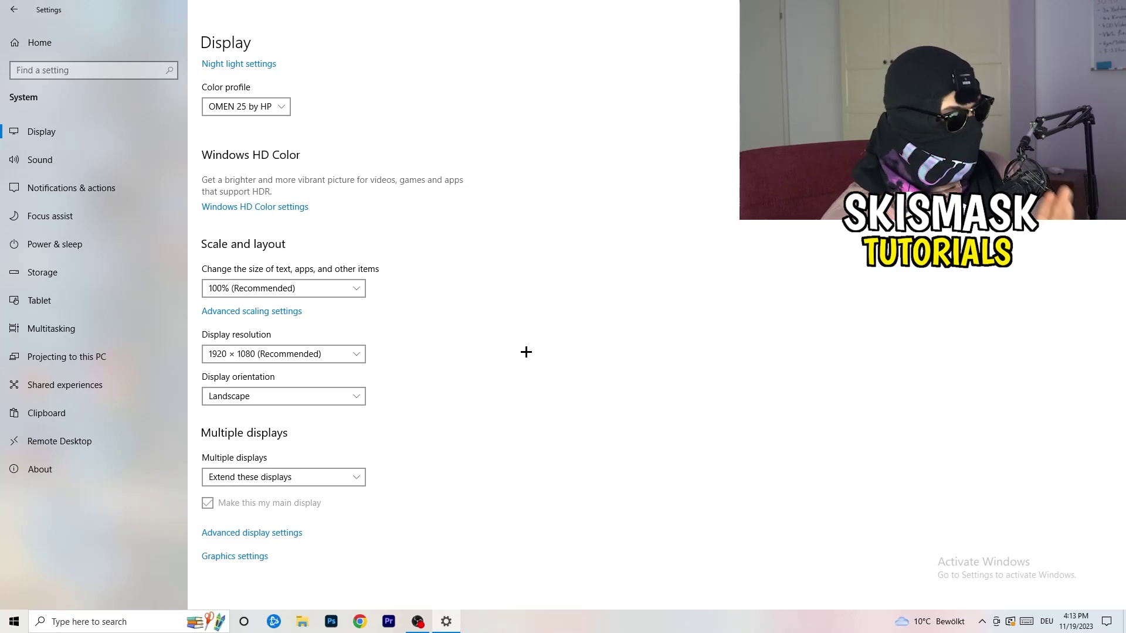
click(356, 355)
click(444, 332)
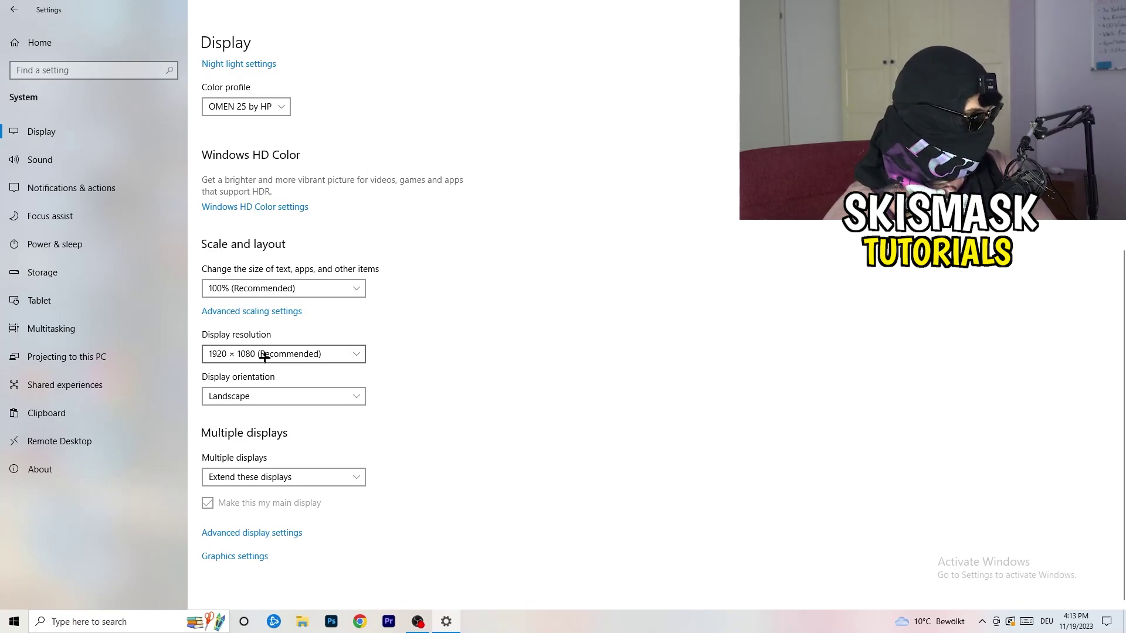
- Open Power Options via Power & sleep's Additional power settings, keeping the Balanced plan
click(55, 243)
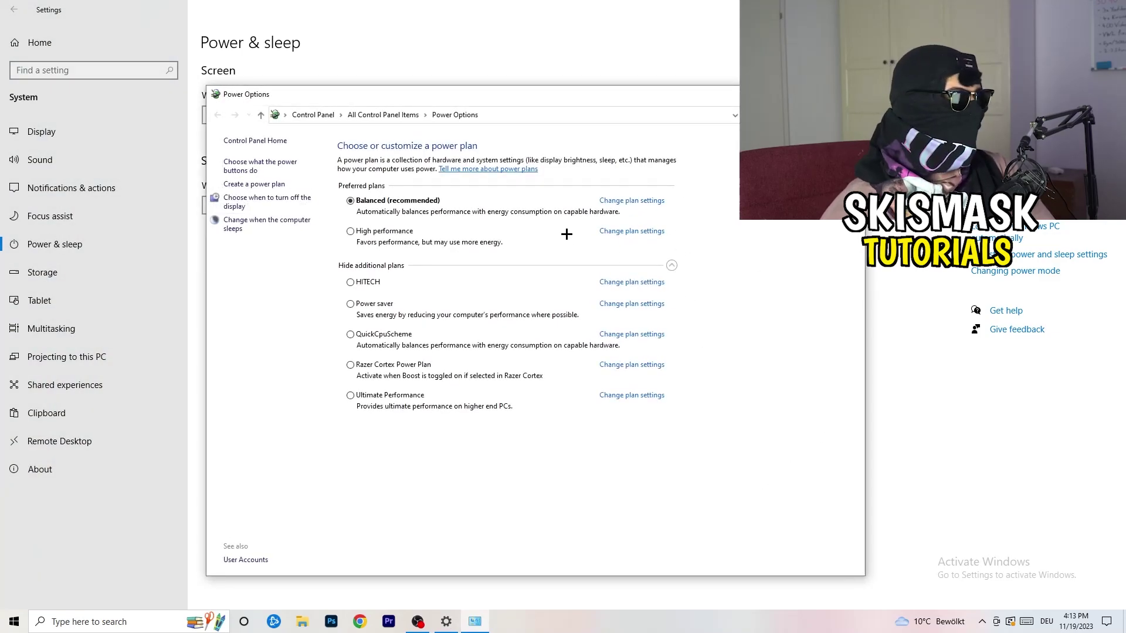
click(672, 266)
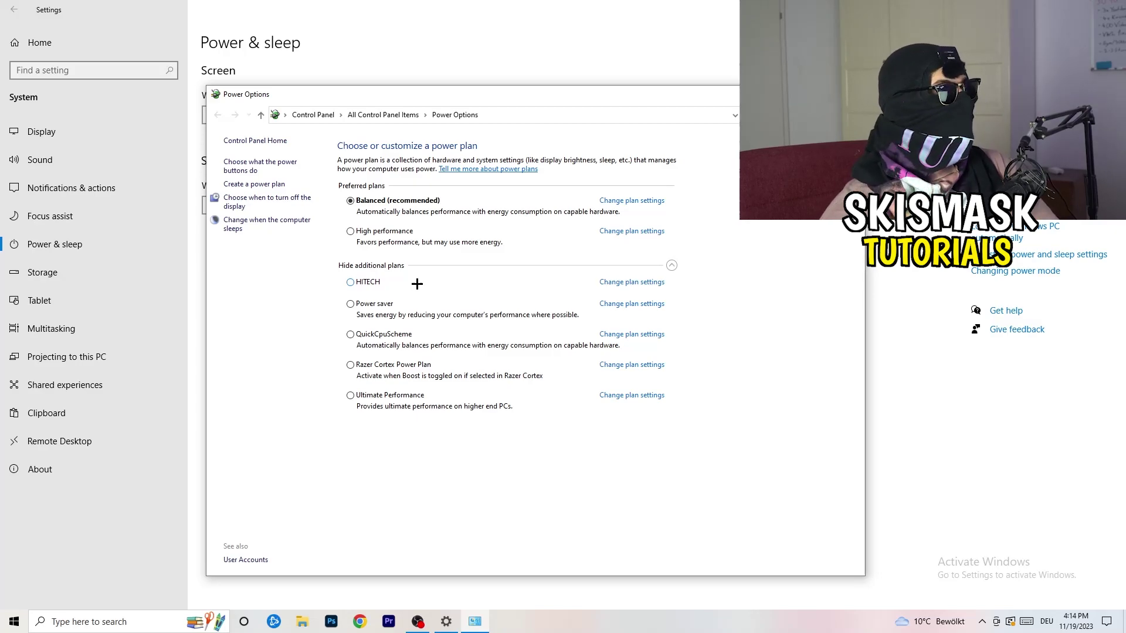
- Close Power Options and open Configure Storage Sense from the Storage page
key(alt+F4)
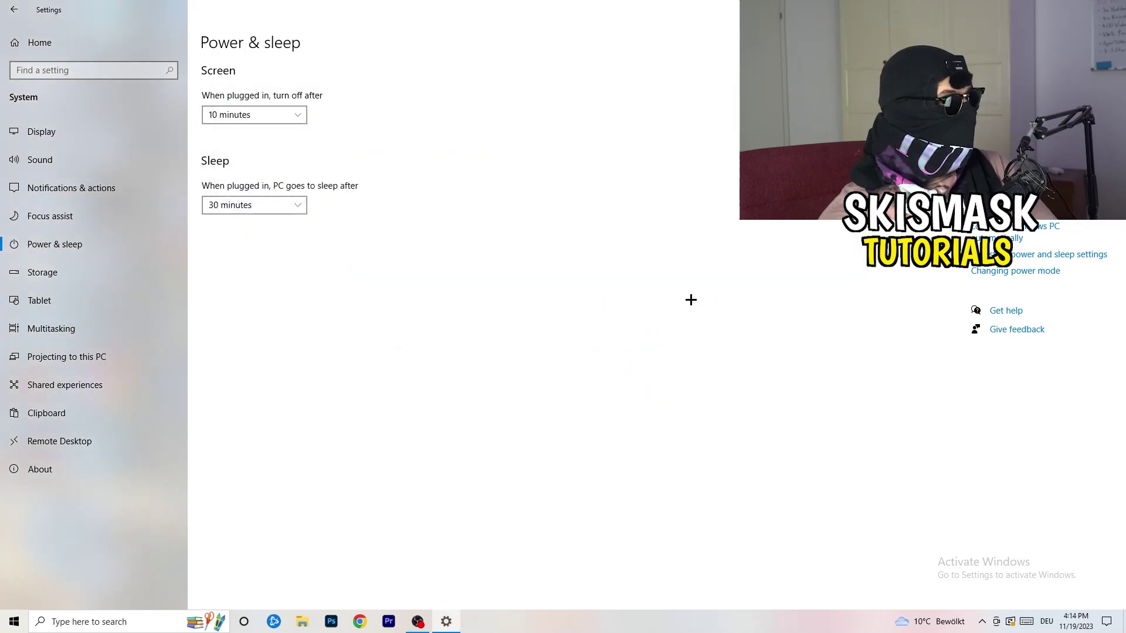
click(114, 276)
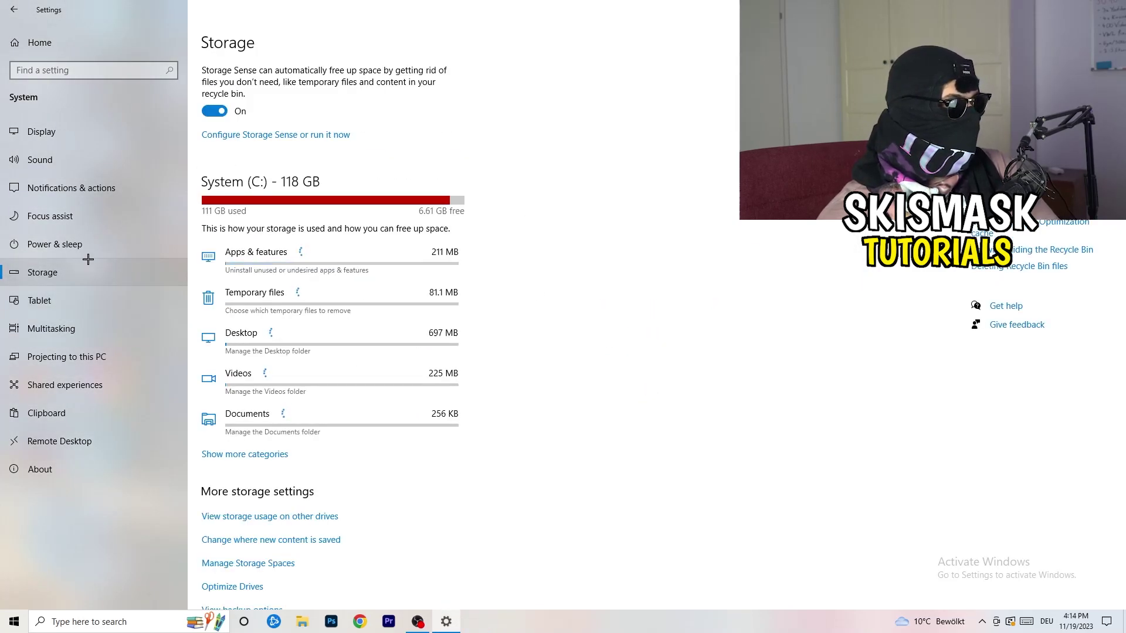
click(266, 136)
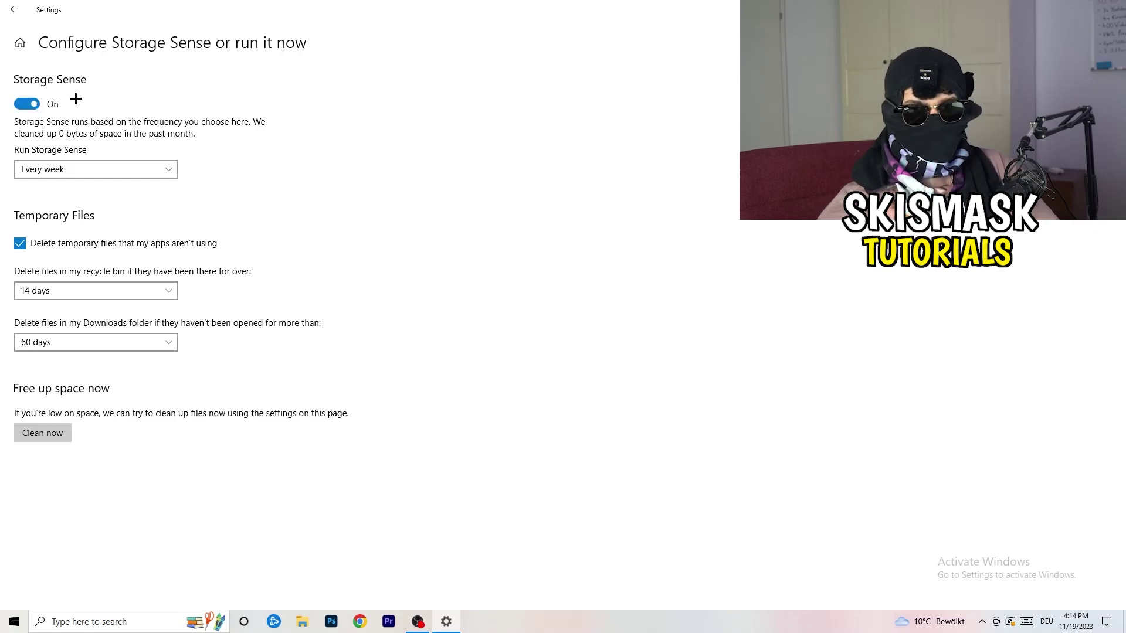
- Keep Storage Sense at every week, recycle bin 14 days and Downloads 60 days, then go back
click(89, 167)
click(293, 170)
click(118, 169)
click(384, 164)
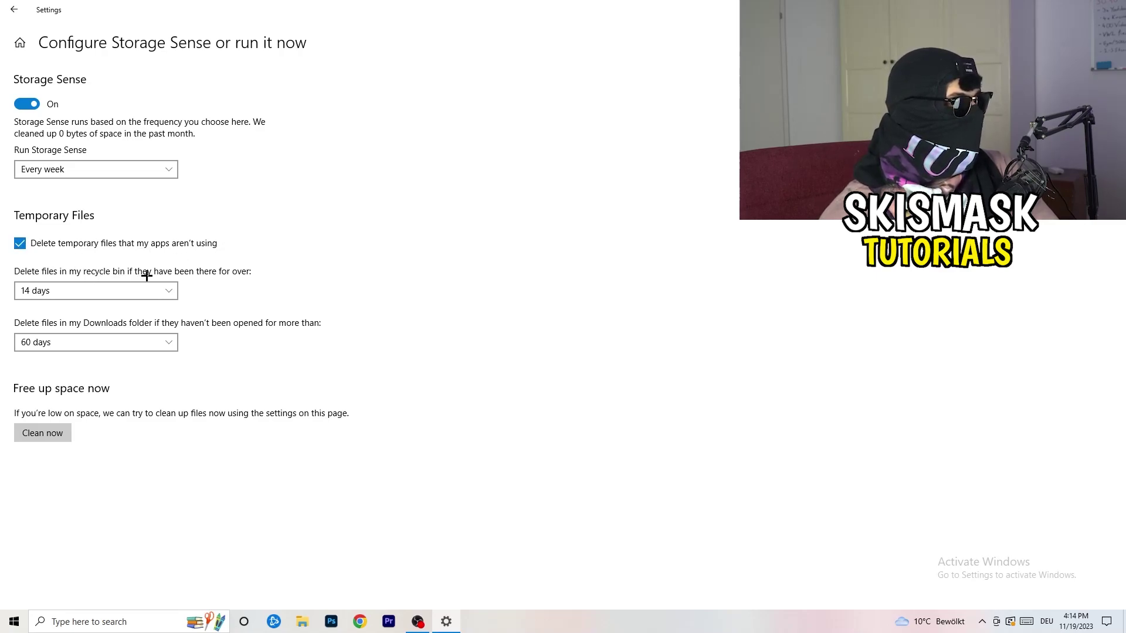
click(170, 291)
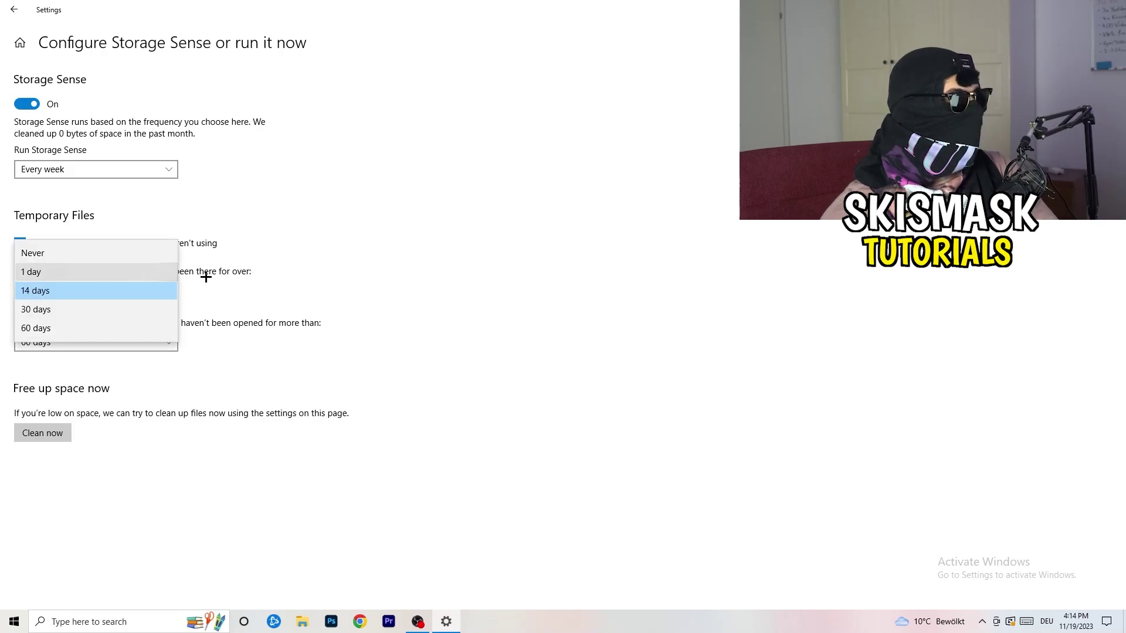
click(553, 236)
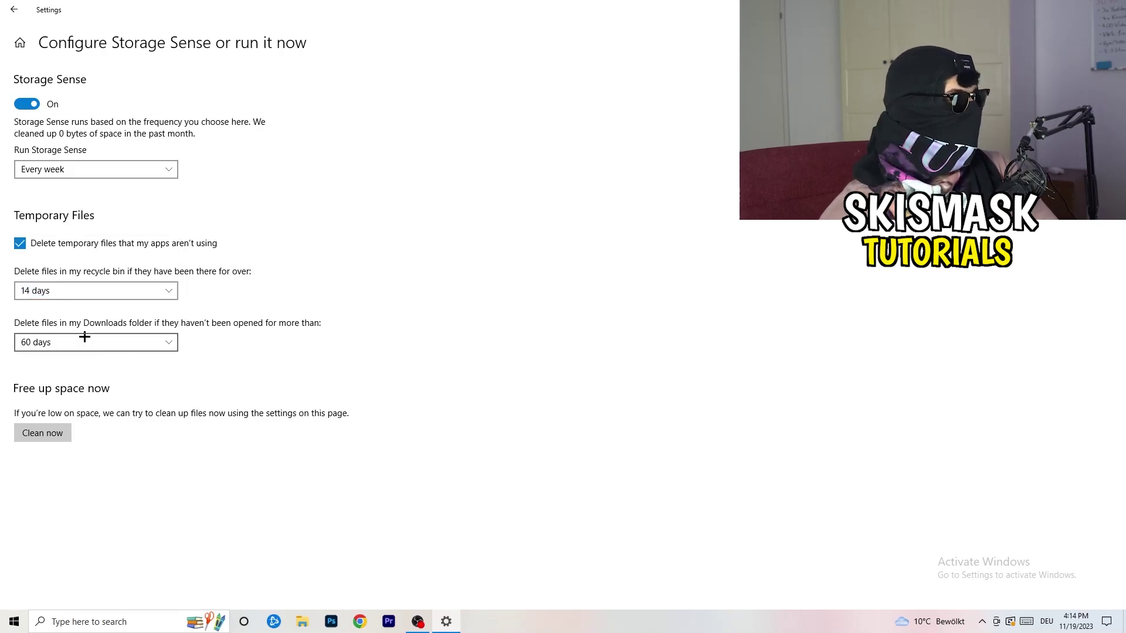
click(152, 342)
click(536, 265)
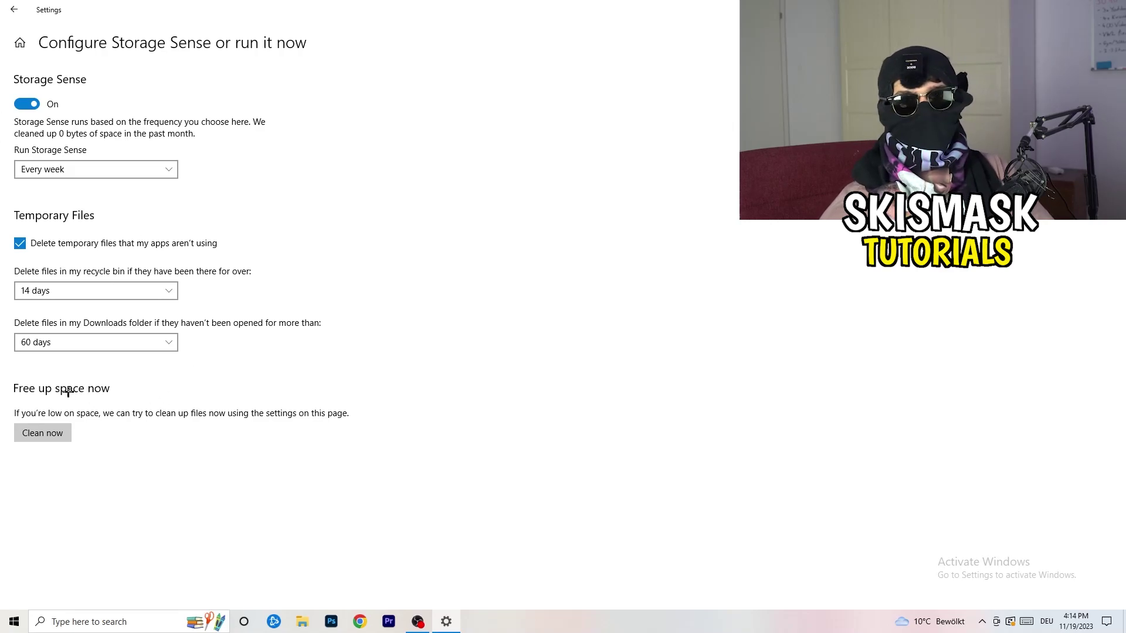
click(12, 8)
- Open Gaming from Settings home, confirm Xbox Game Bar is off, and view Captures with background recording off
click(9, 6)
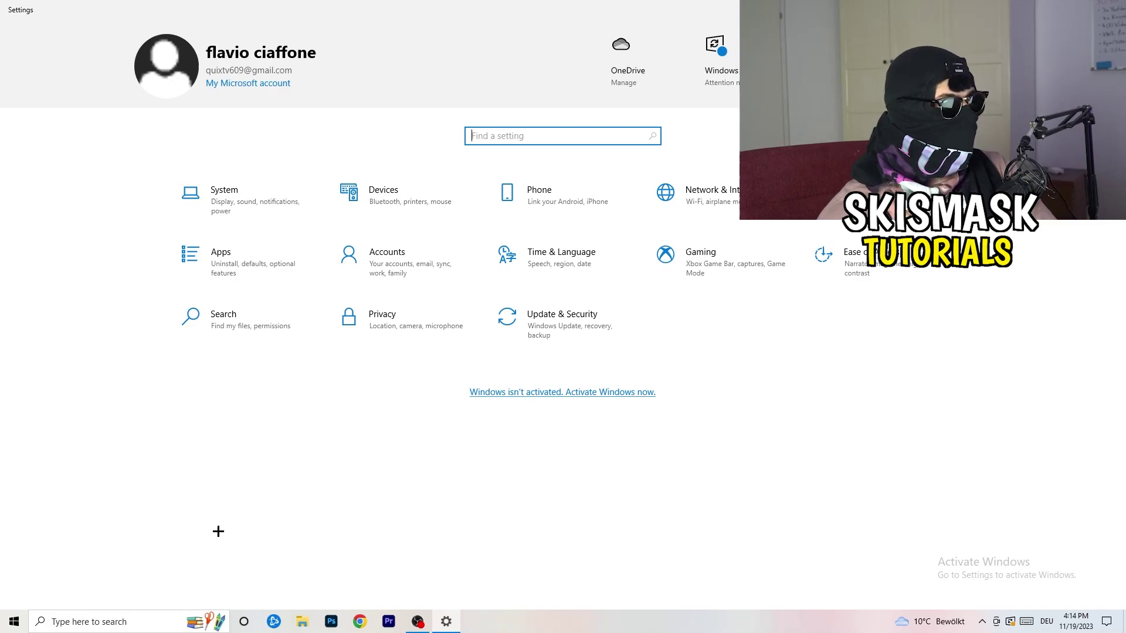
click(746, 261)
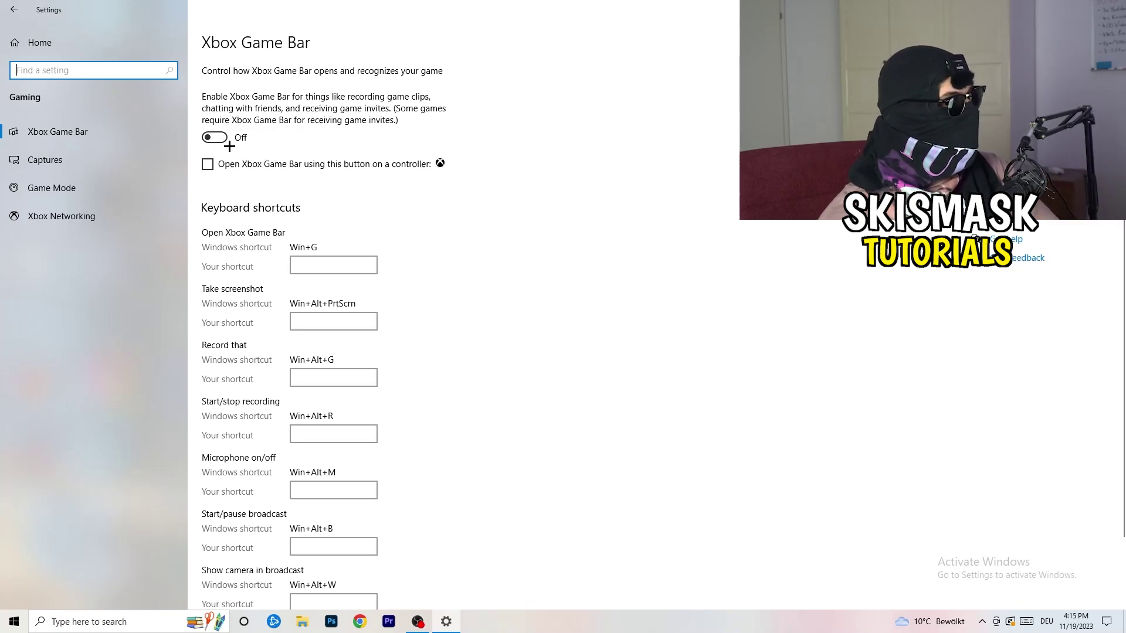
click(45, 159)
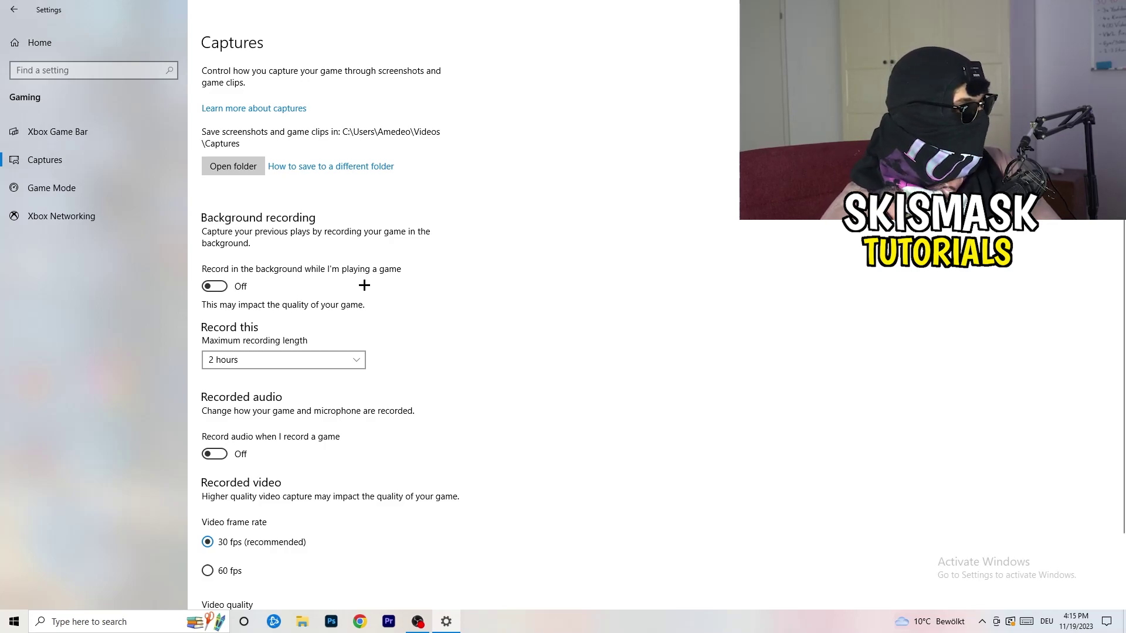
- Confirm Game Mode is On on the Game Mode page, then close Settings
scroll(364, 285, down, 2)
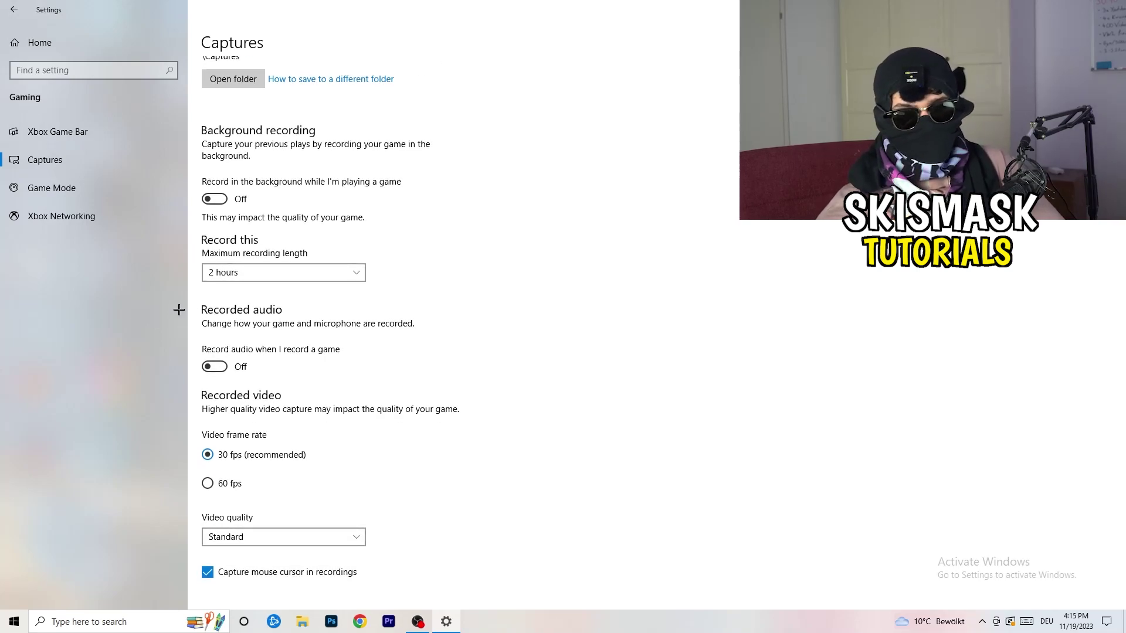
click(102, 196)
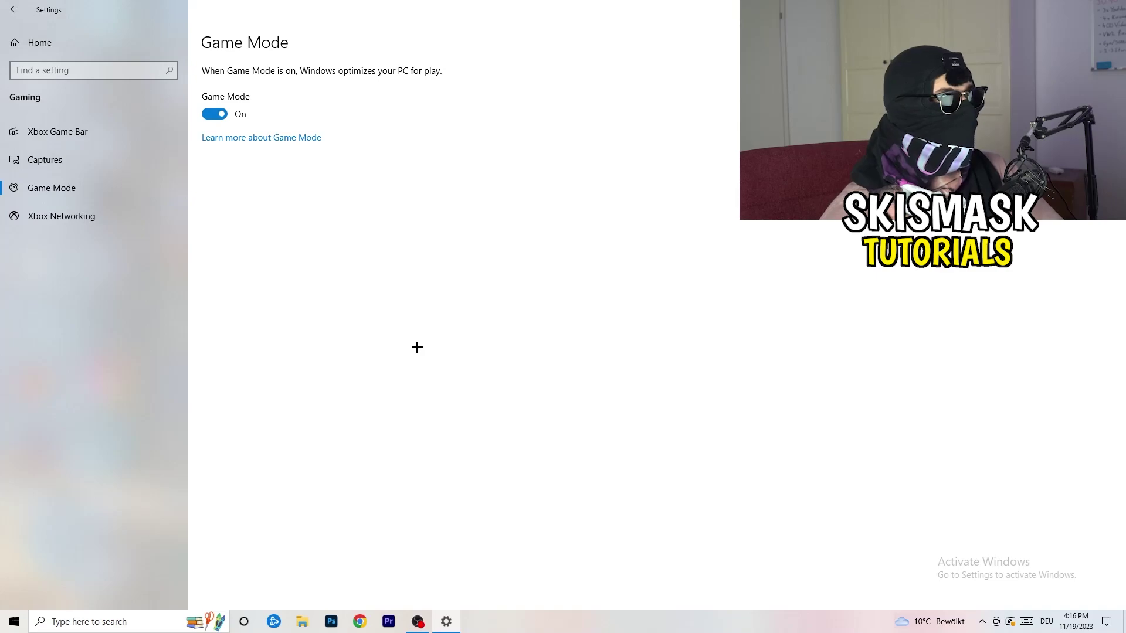
key(alt+F4)
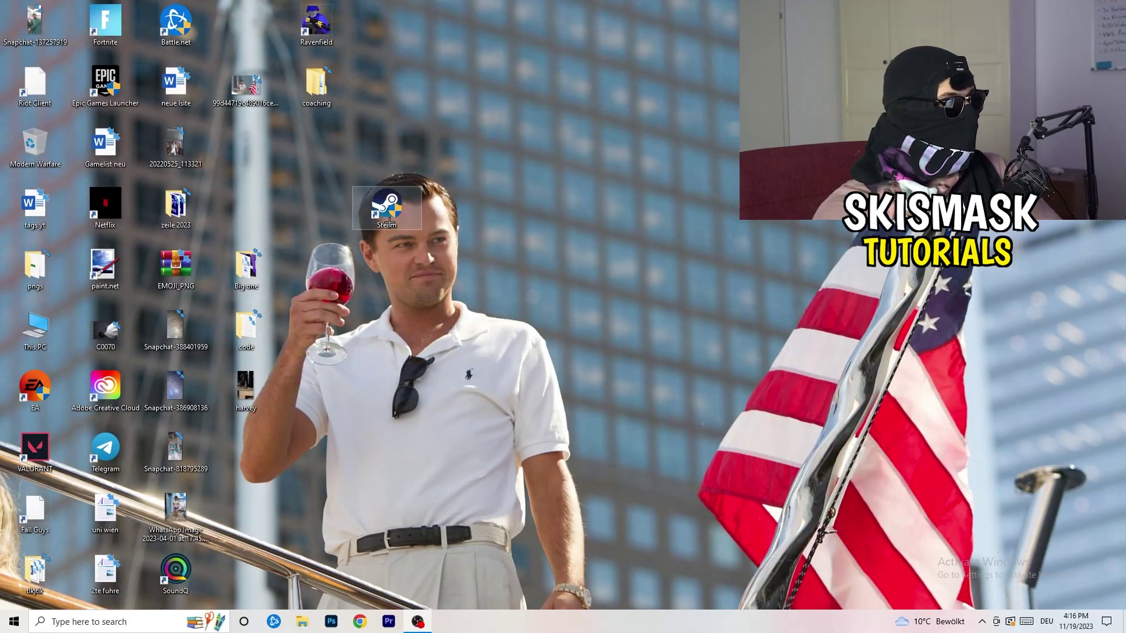
drag(390, 220, 527, 214)
right_click(536, 206)
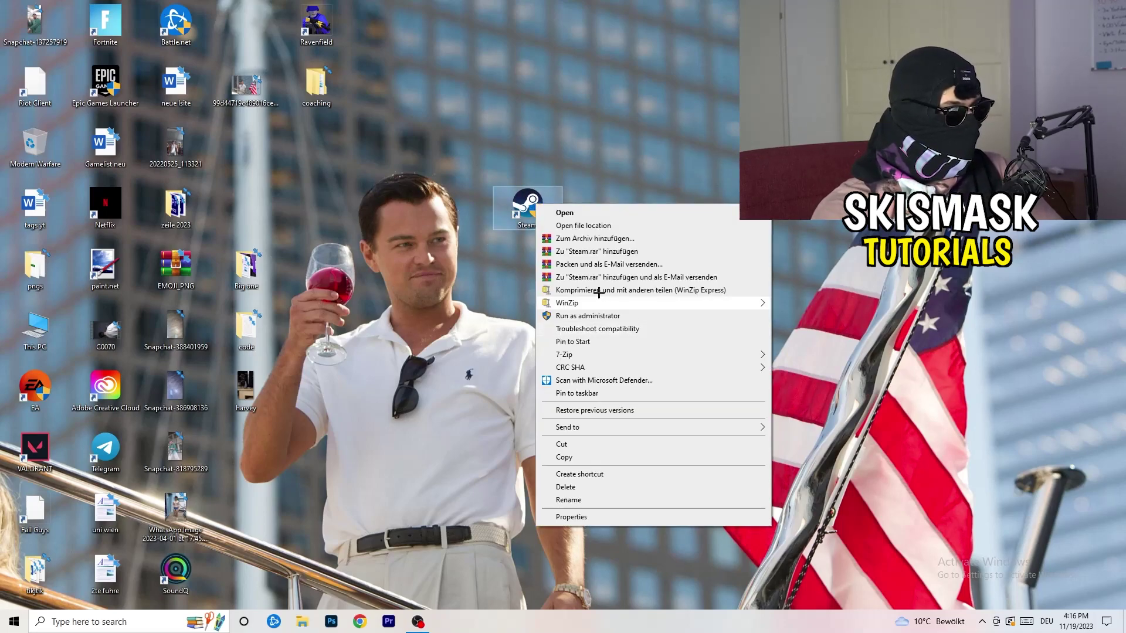
click(604, 521)
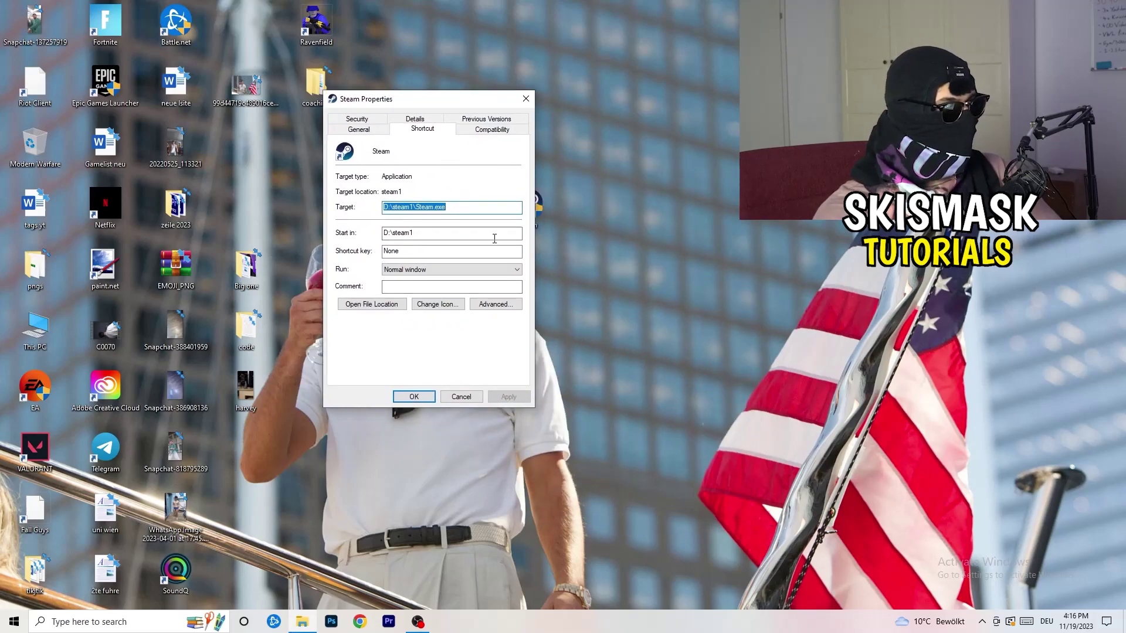
click(468, 127)
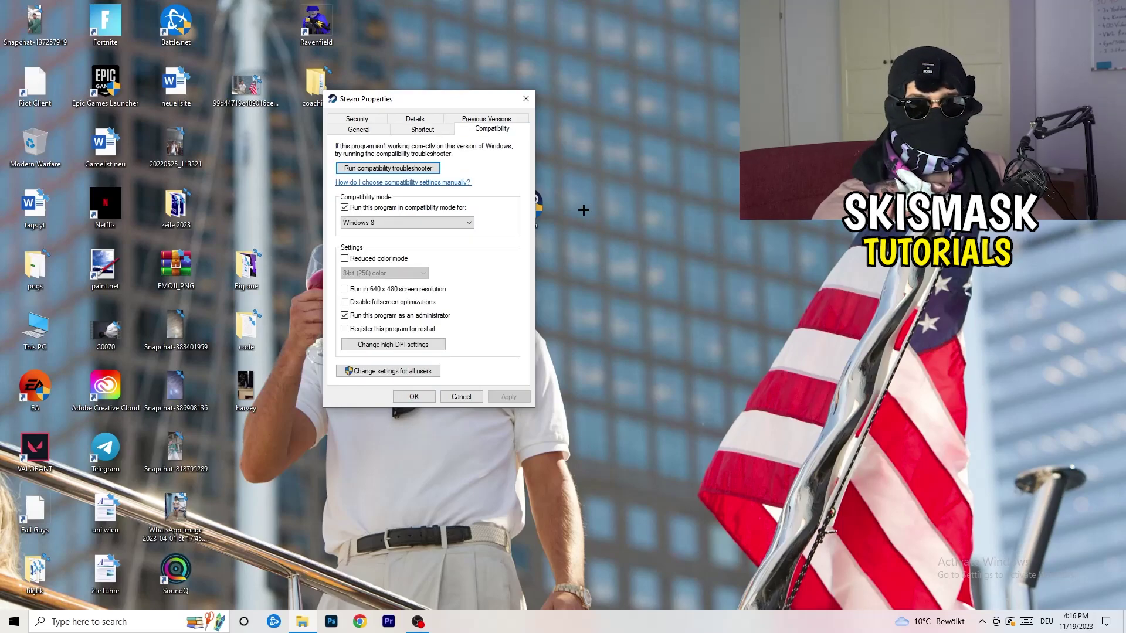
click(460, 223)
click(520, 214)
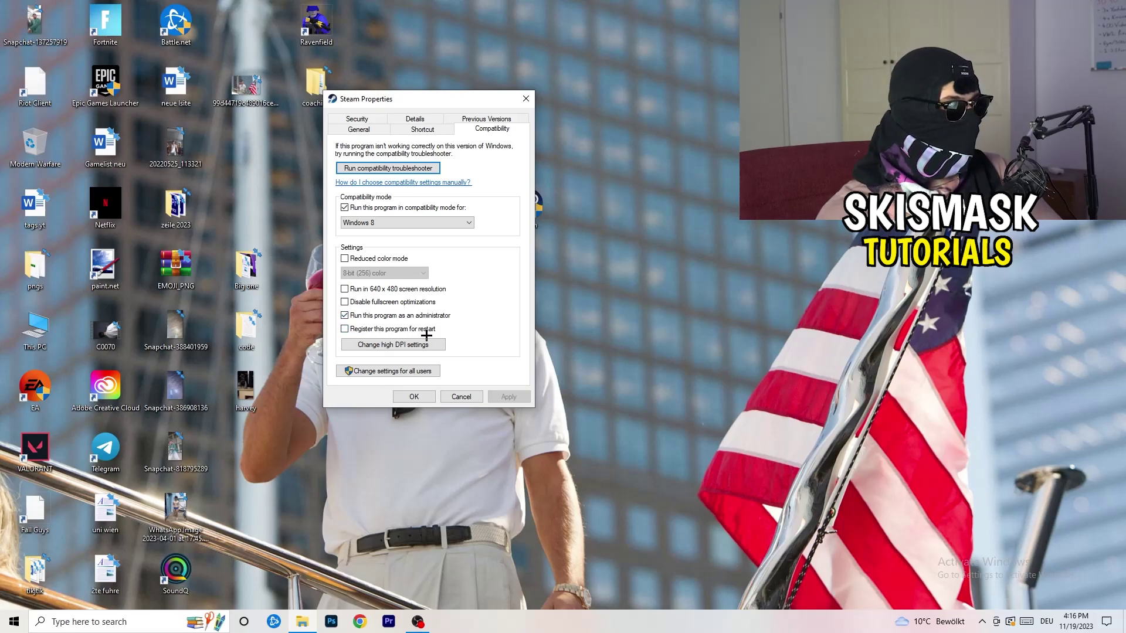
click(482, 398)
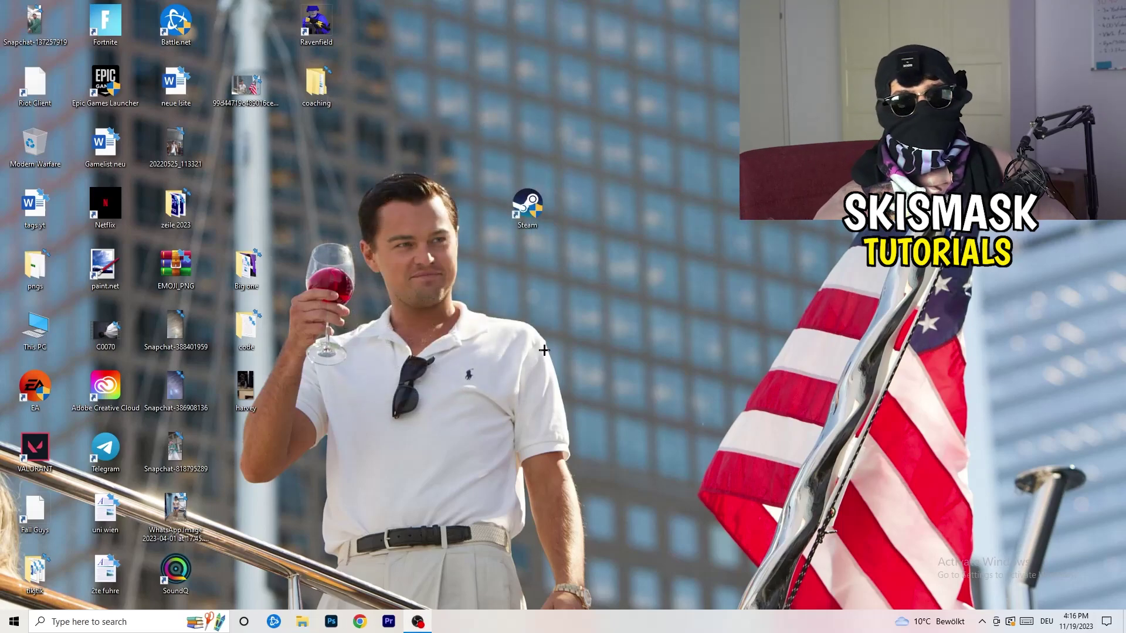
- Nudge the Steam shortcut, then reopen and close its Properties Compatibility settings
drag(528, 207, 598, 207)
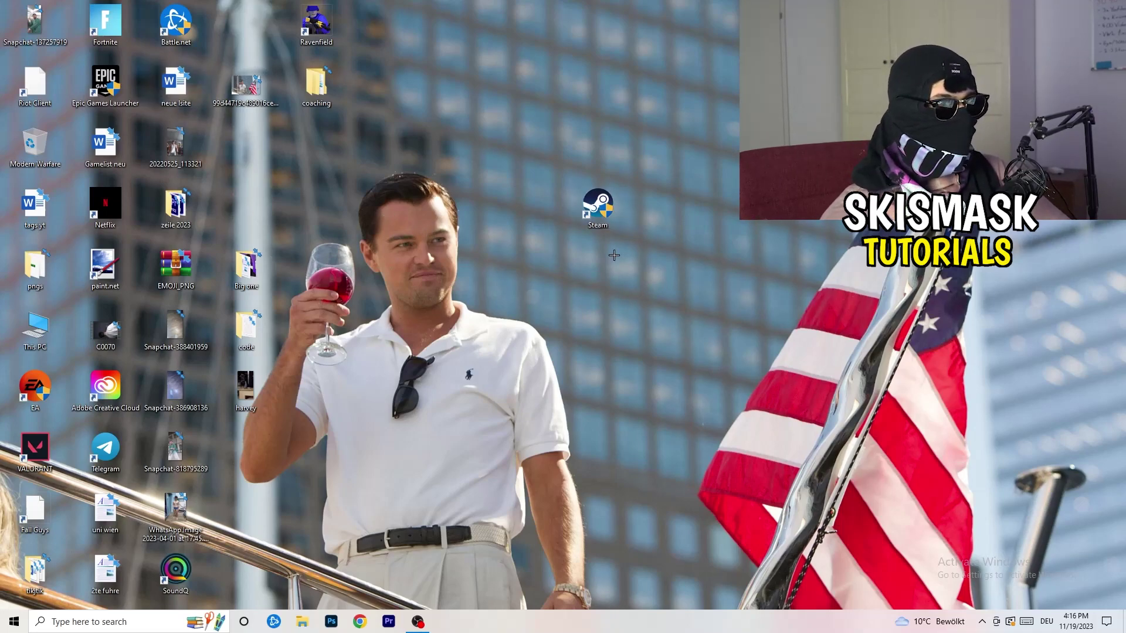
drag(597, 206, 524, 211)
right_click(524, 205)
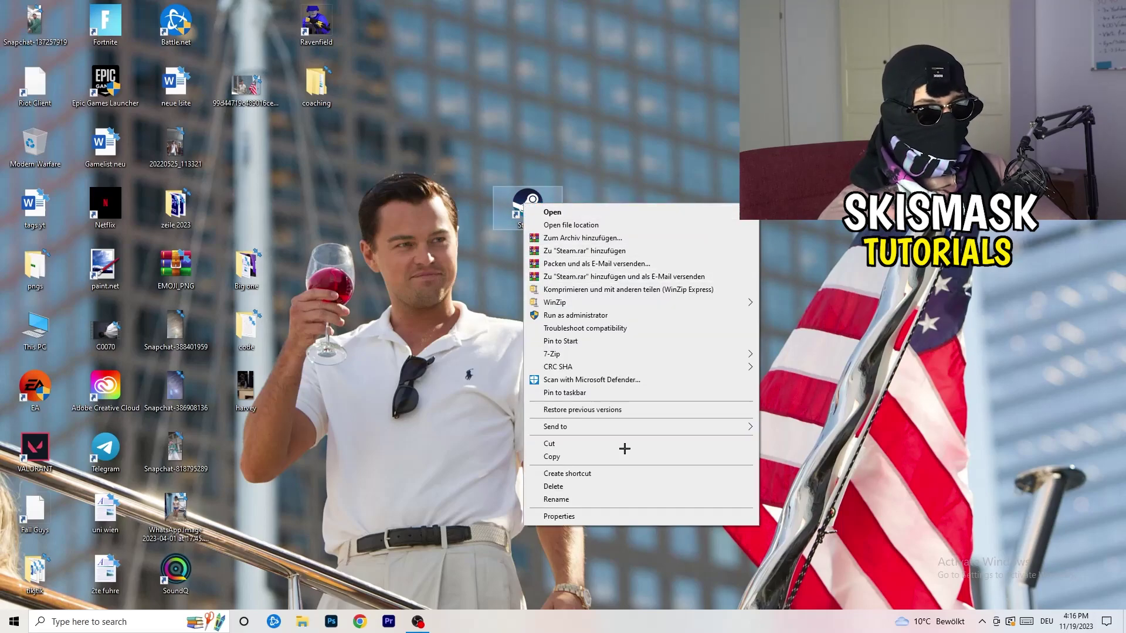
click(603, 516)
click(695, 241)
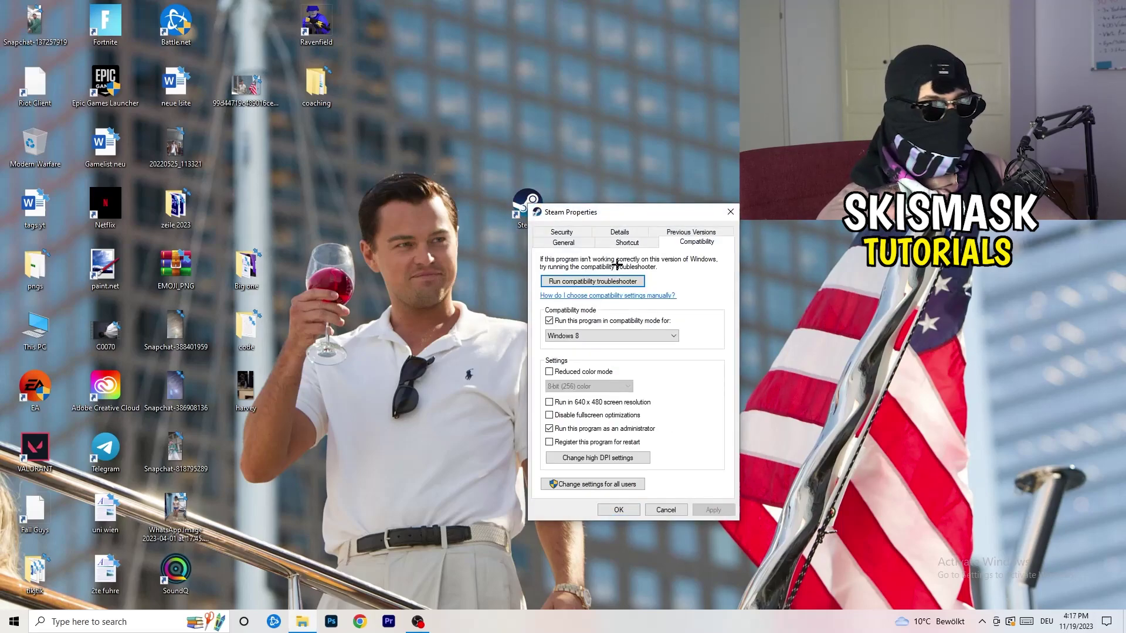
click(730, 212)
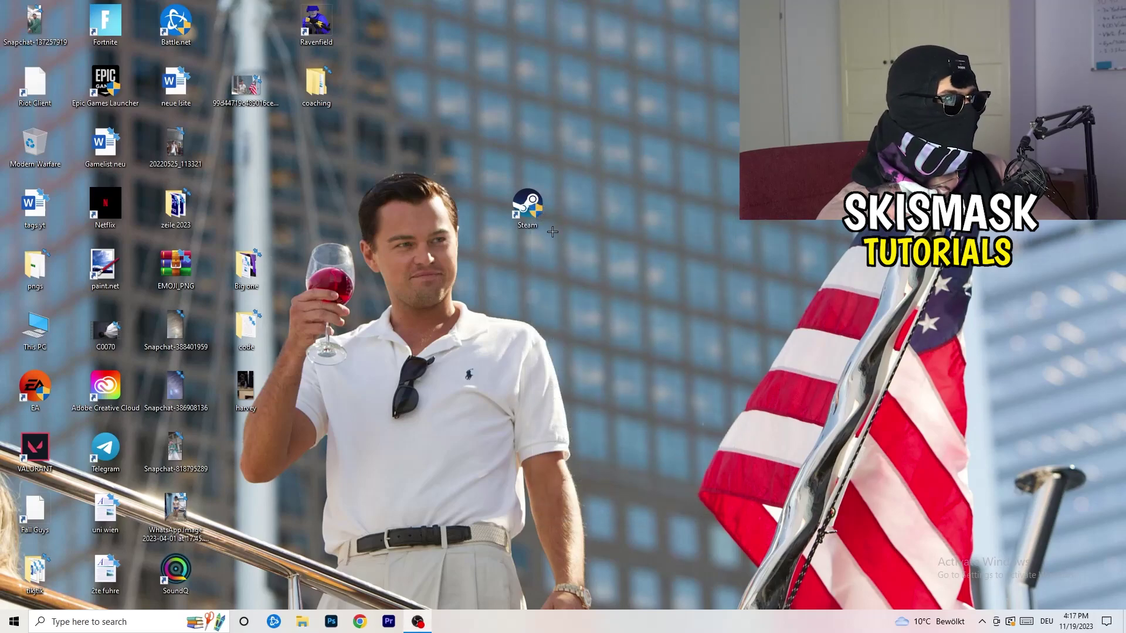
- Place the Steam shortcut among the desktop icons and drag the taskbar to the top and back
drag(528, 208, 245, 146)
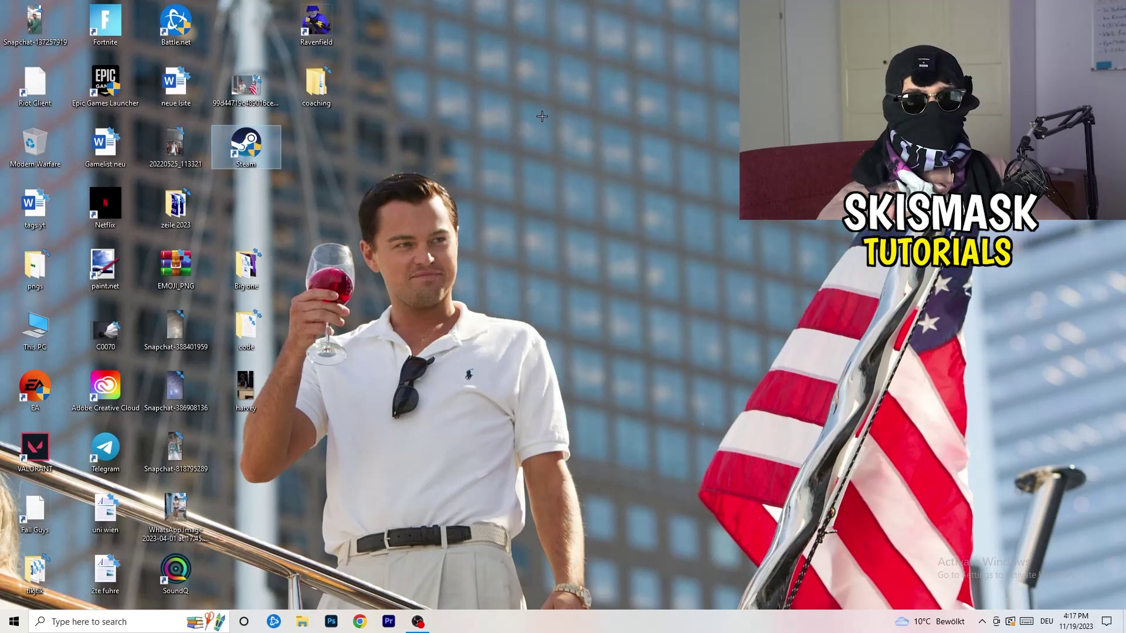
drag(586, 621, 469, 12)
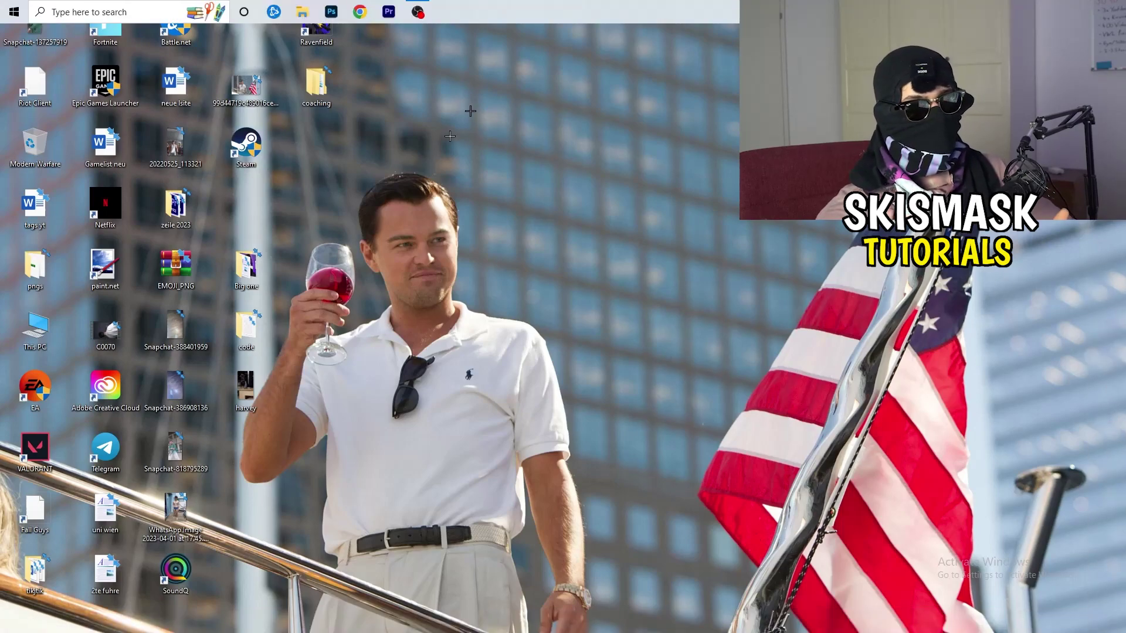
drag(470, 111, 566, 604)
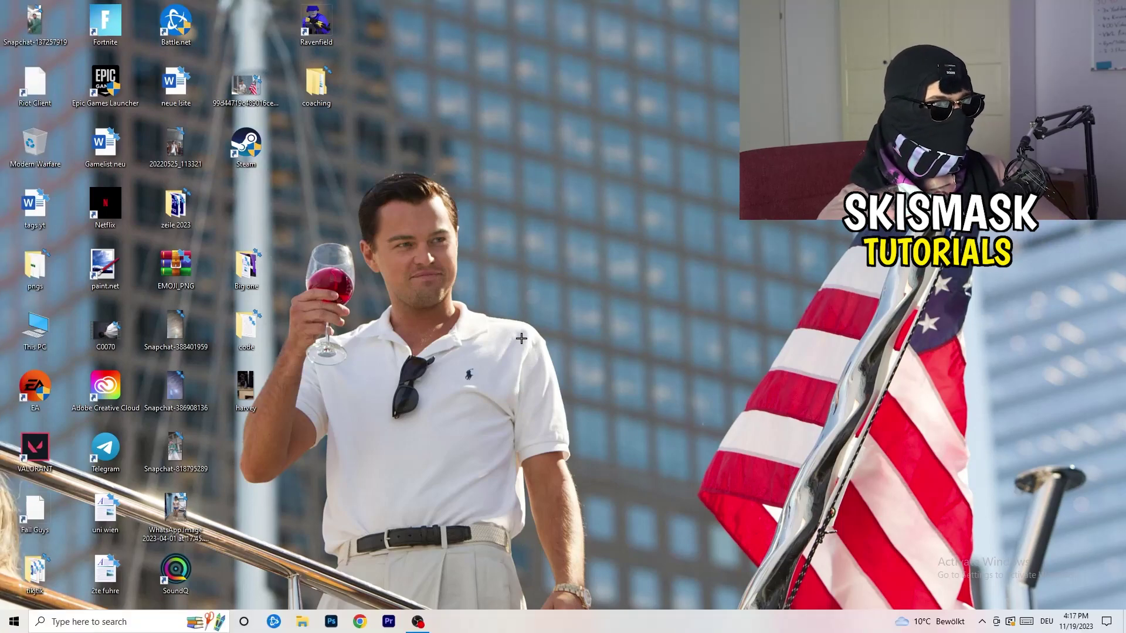
- Open Task Manager maximized on Details and bring up Set priority for the Creative Cloud UI Helper process
right_click(532, 626)
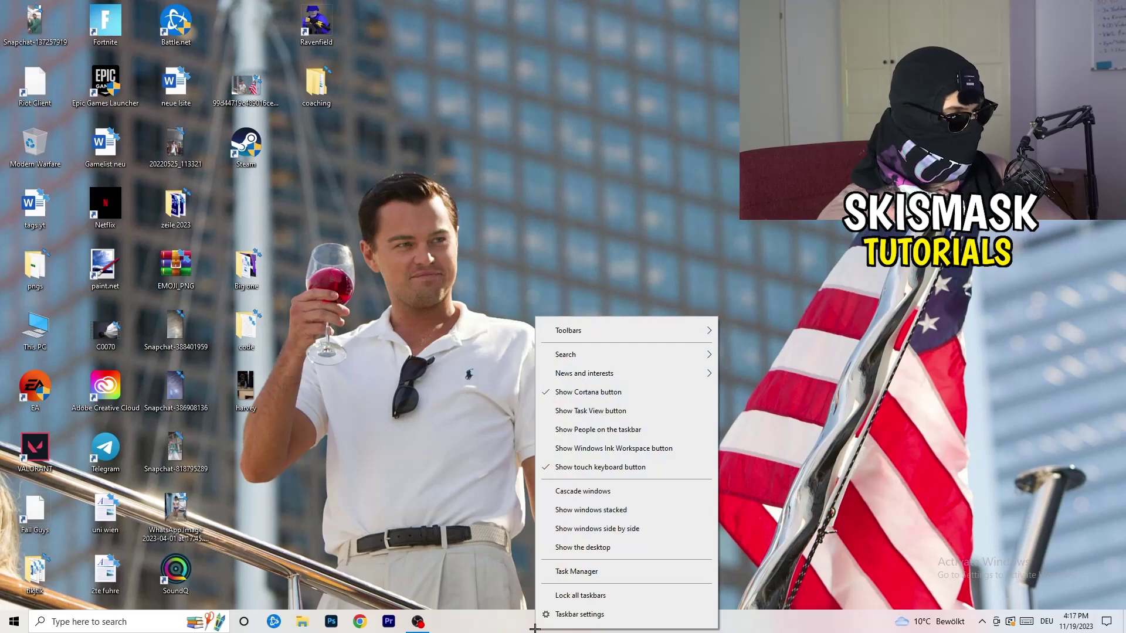
click(597, 572)
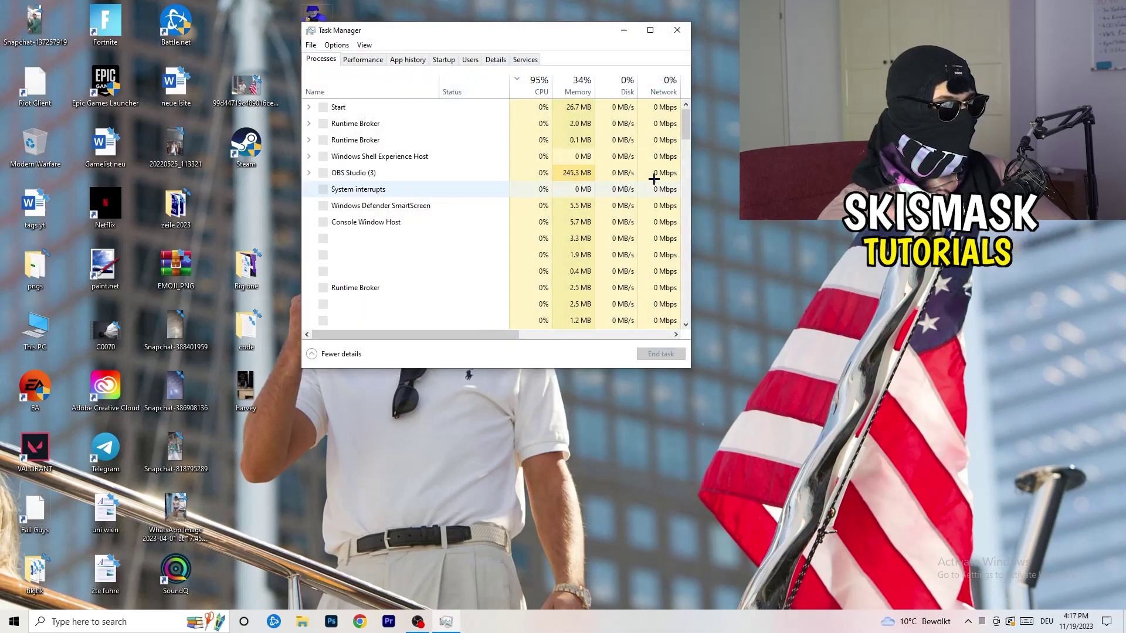
click(650, 30)
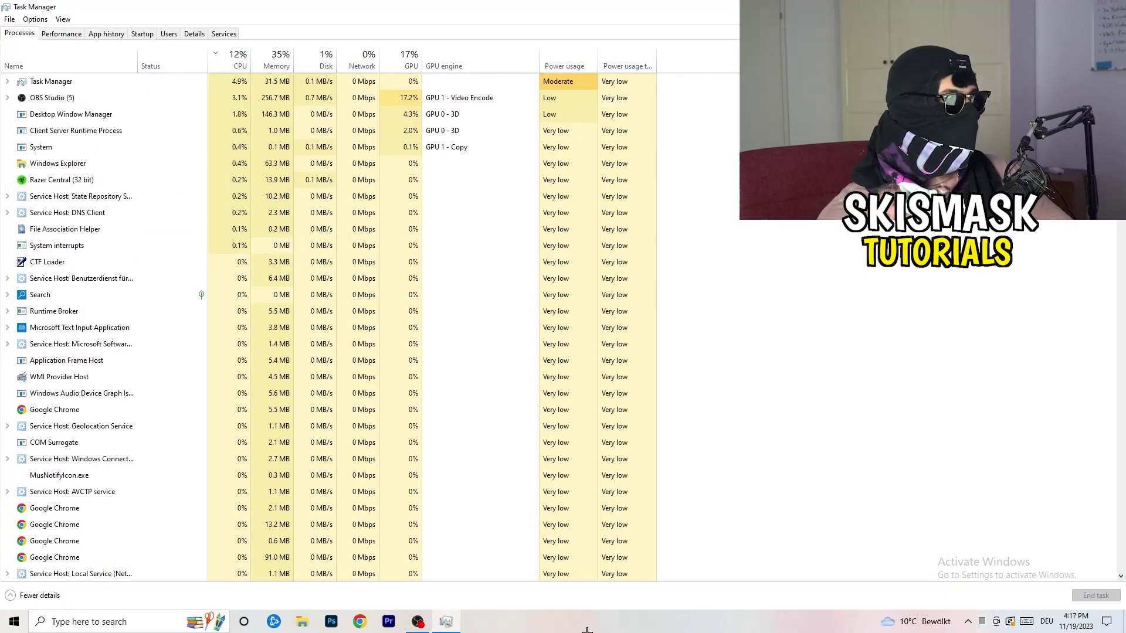
click(195, 35)
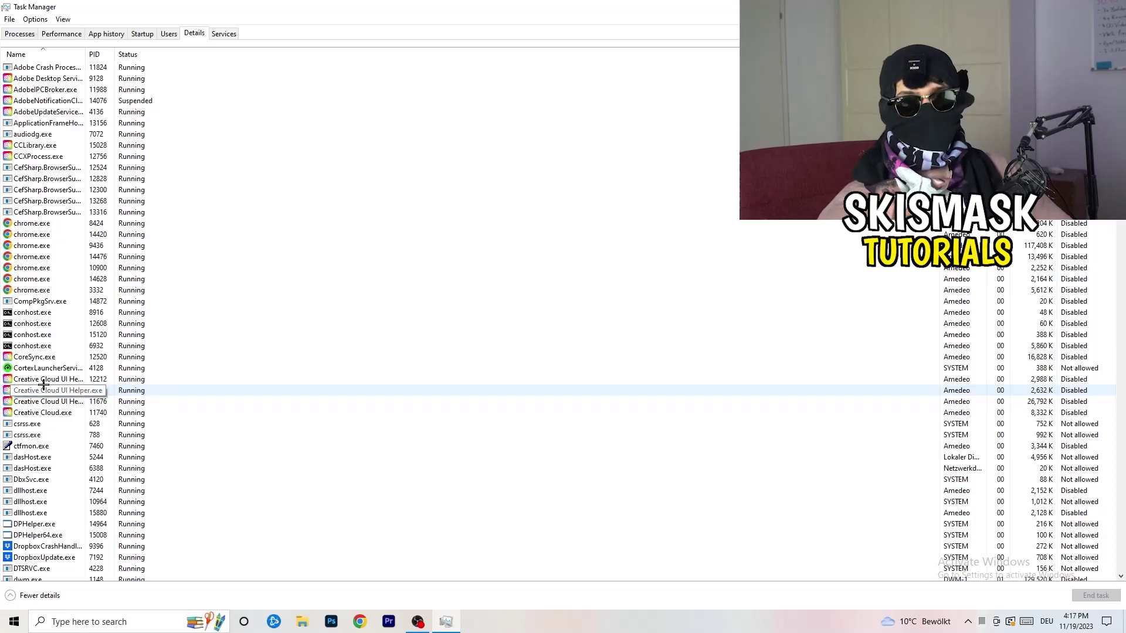
right_click(46, 379)
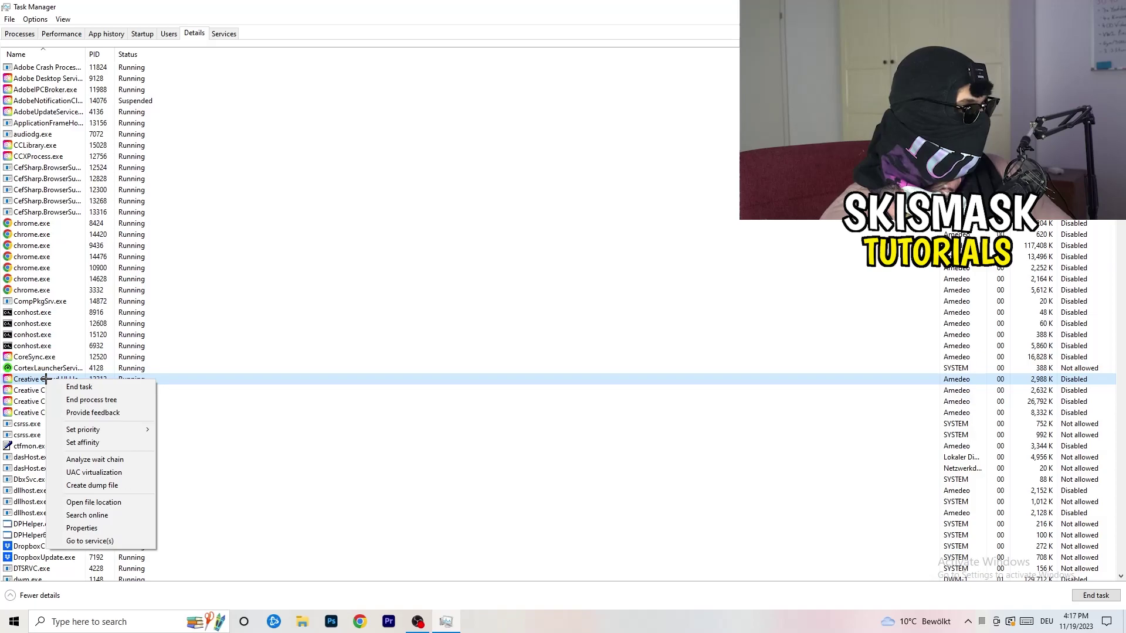
mouse_move(104, 428)
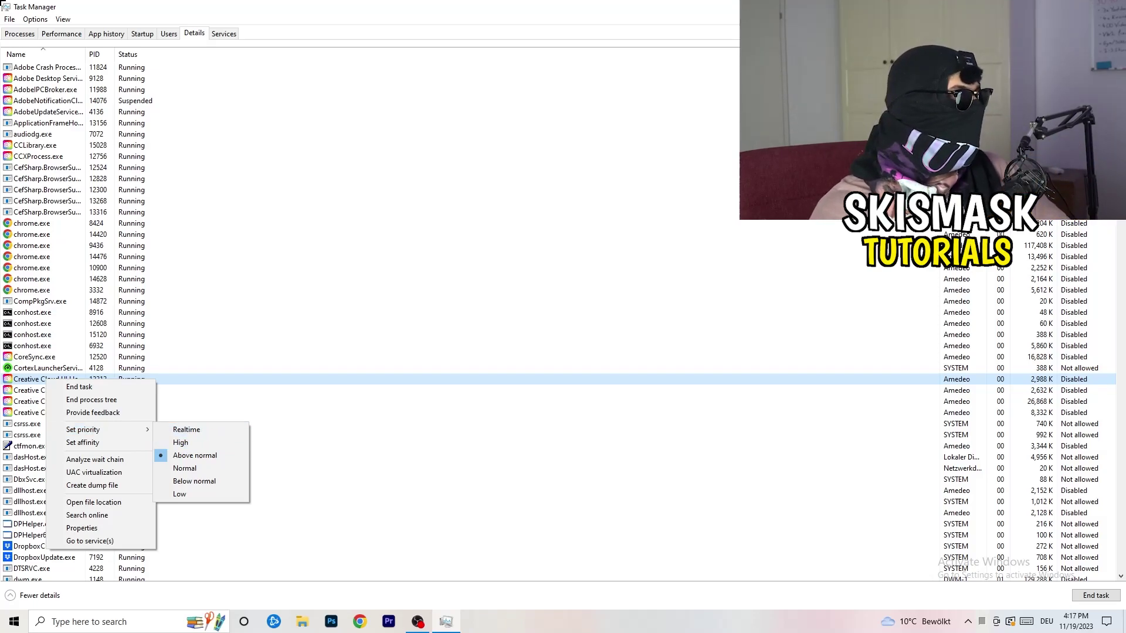
- Review enabled startup apps, checking the Windows Security notification entry's Disable option, then return to Processes
click(142, 33)
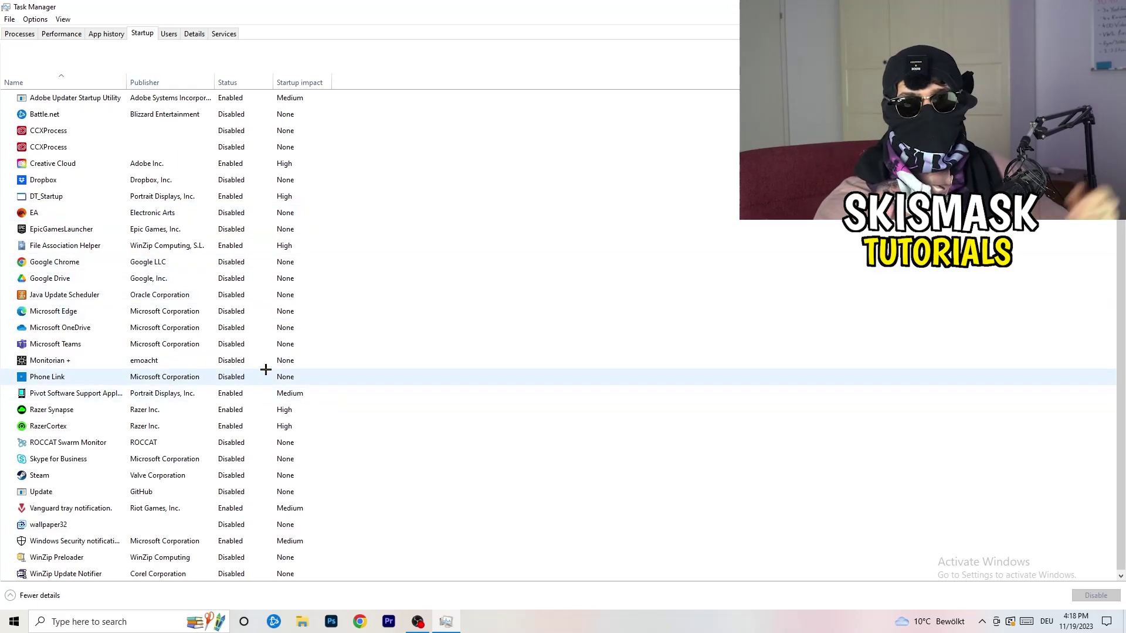
scroll(260, 498, down, 1)
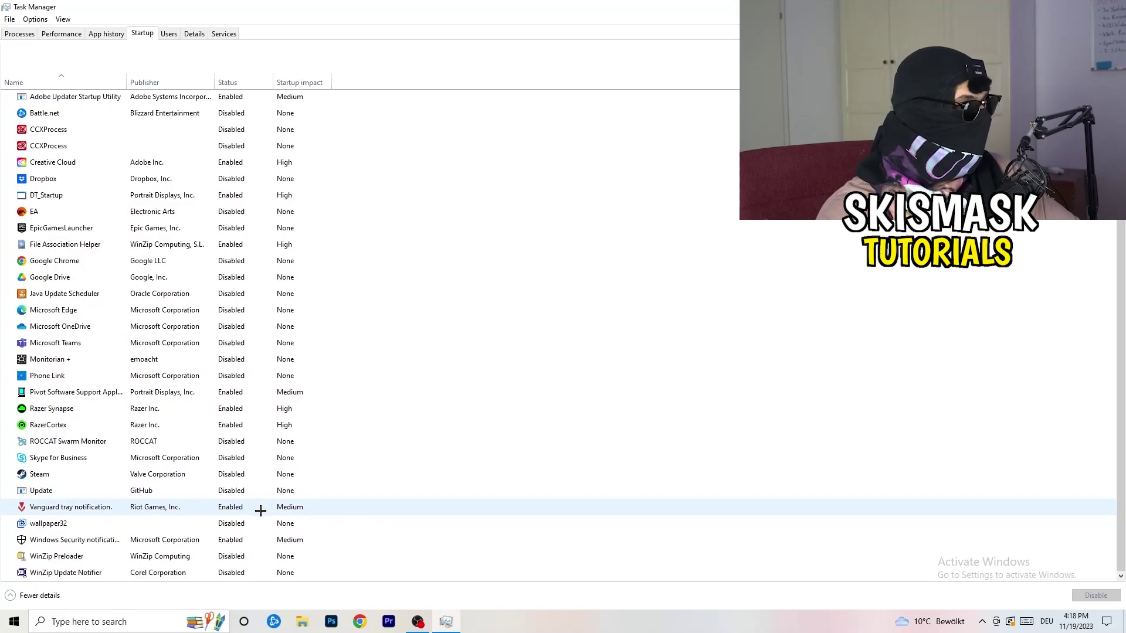
right_click(238, 541)
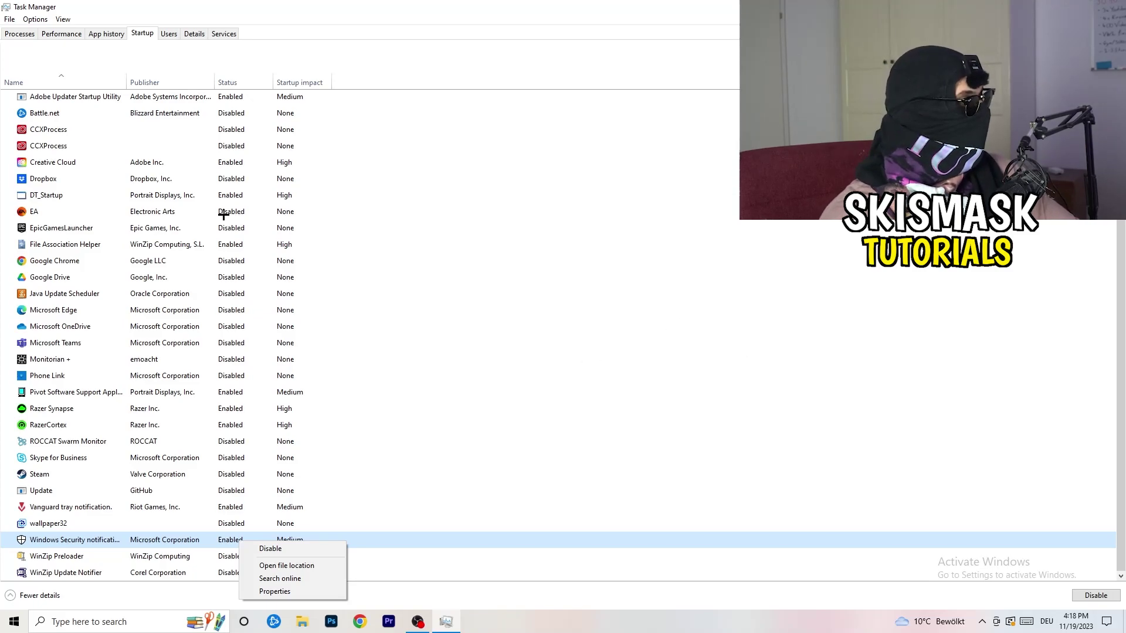
click(12, 34)
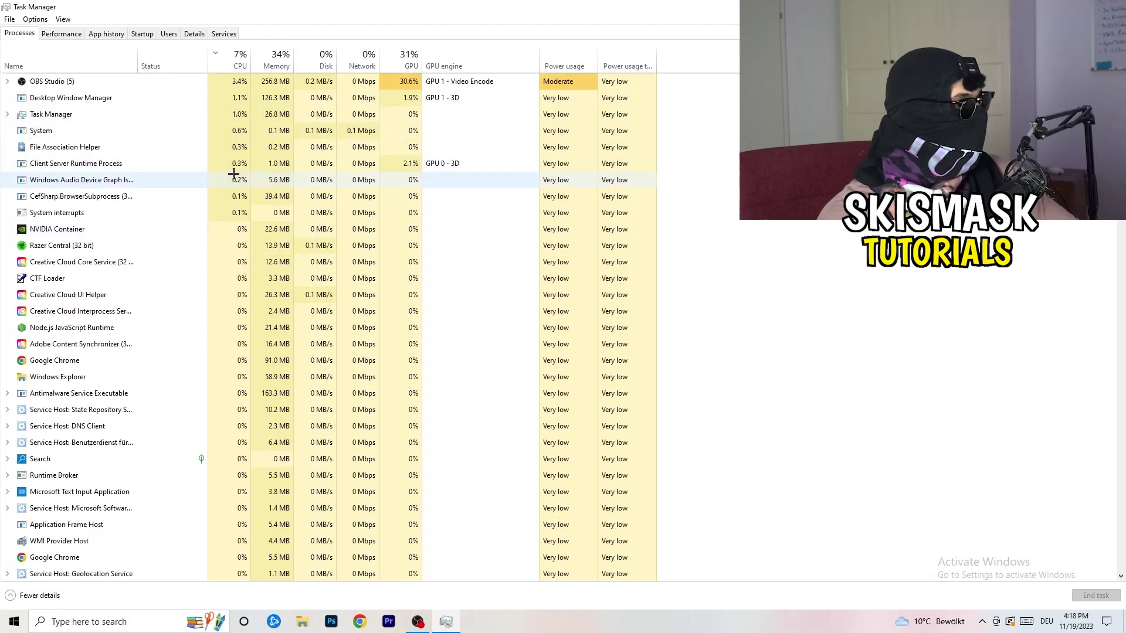
- Sort processes by GPU usage, putting OBS Studio (~30% GPU) on top, without ending it
scroll(234, 174, down, 6)
scroll(237, 164, up, 7)
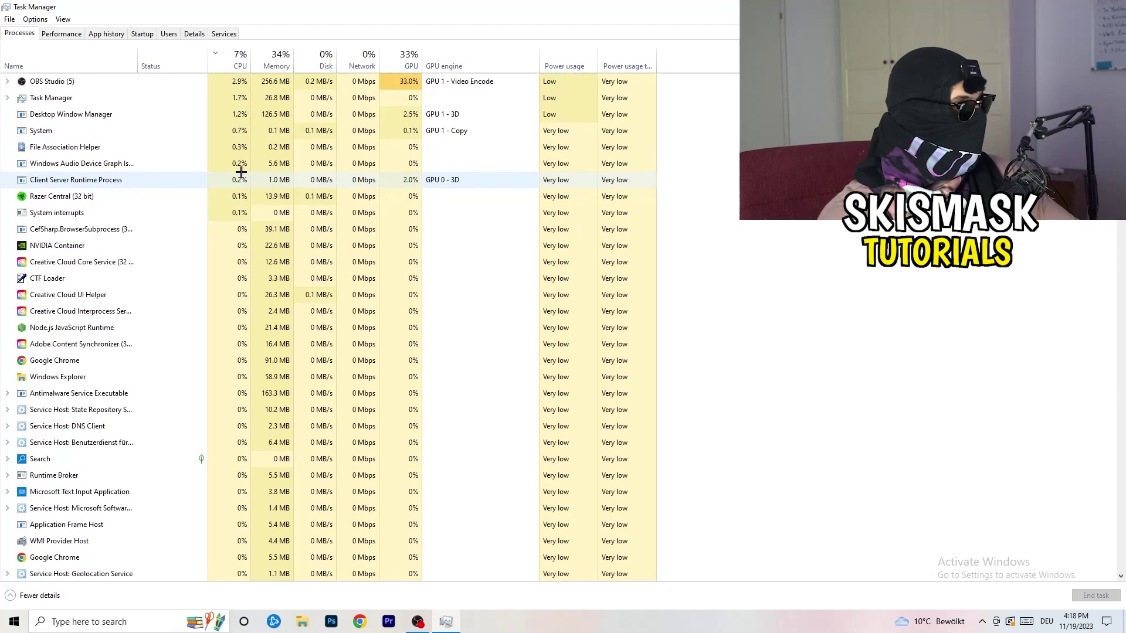
click(403, 66)
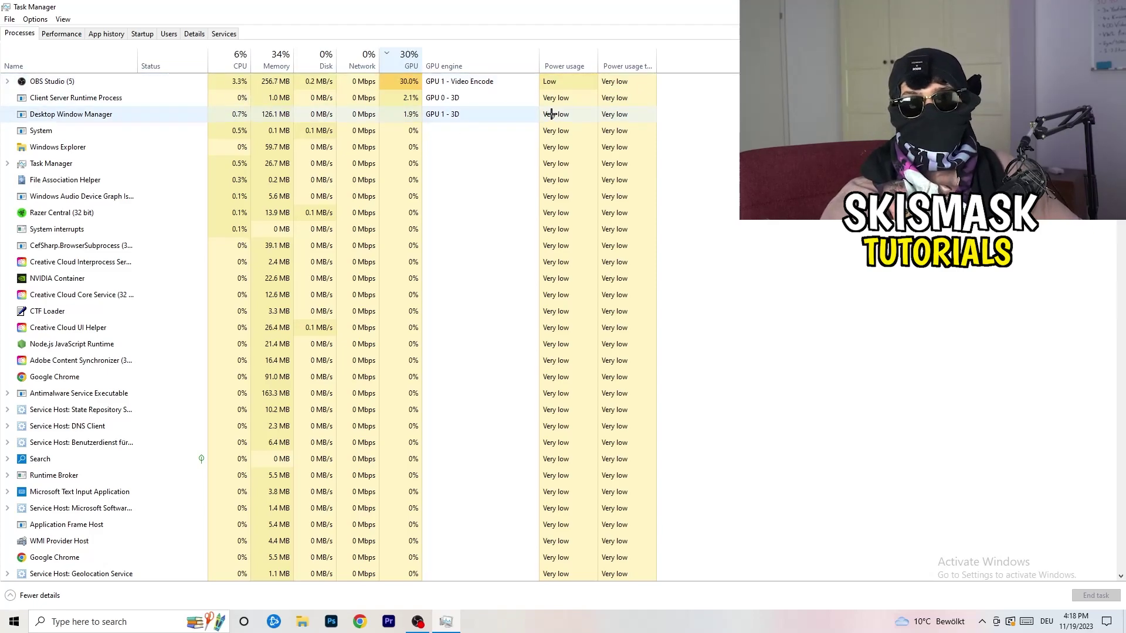
right_click(385, 85)
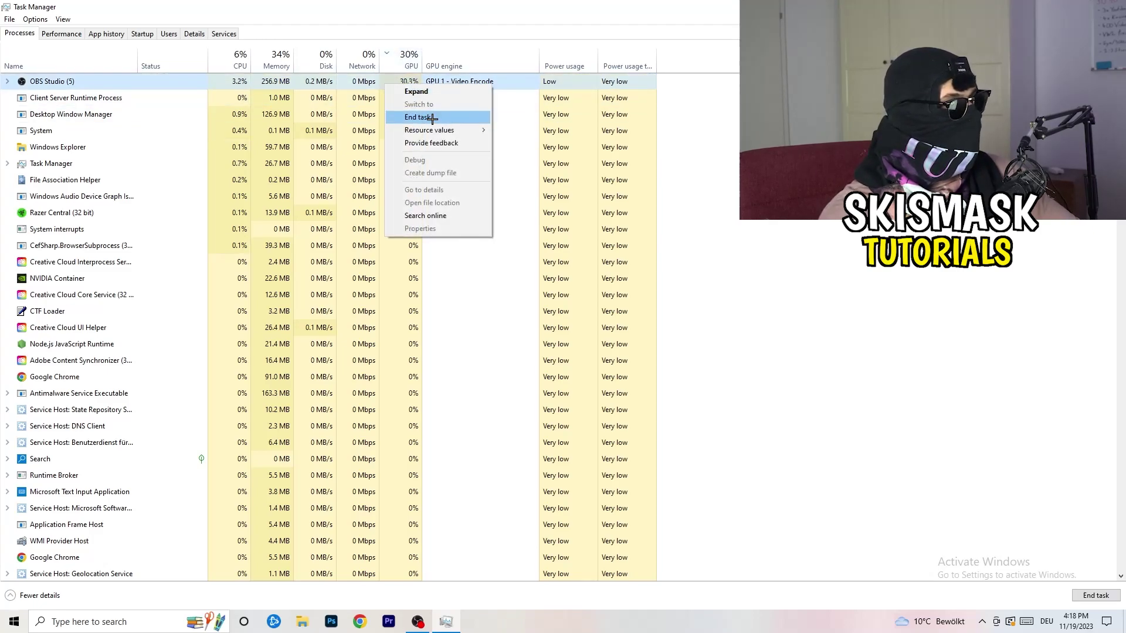
key(Escape)
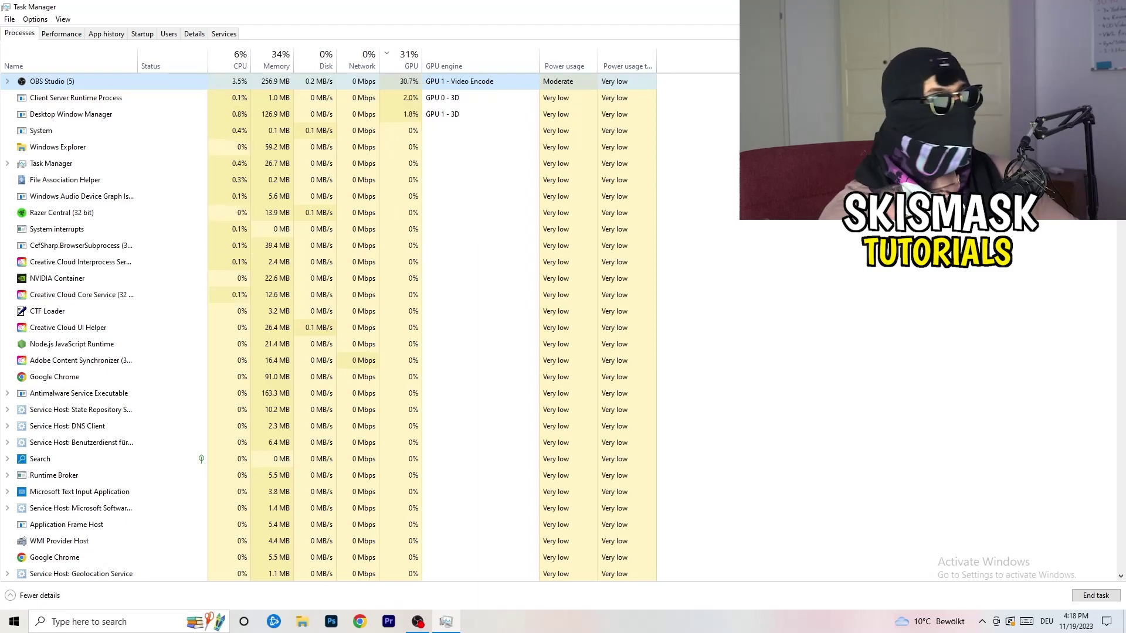
- Close Task Manager with Alt+F4, leaving OBS Studio running
key(alt+F4)
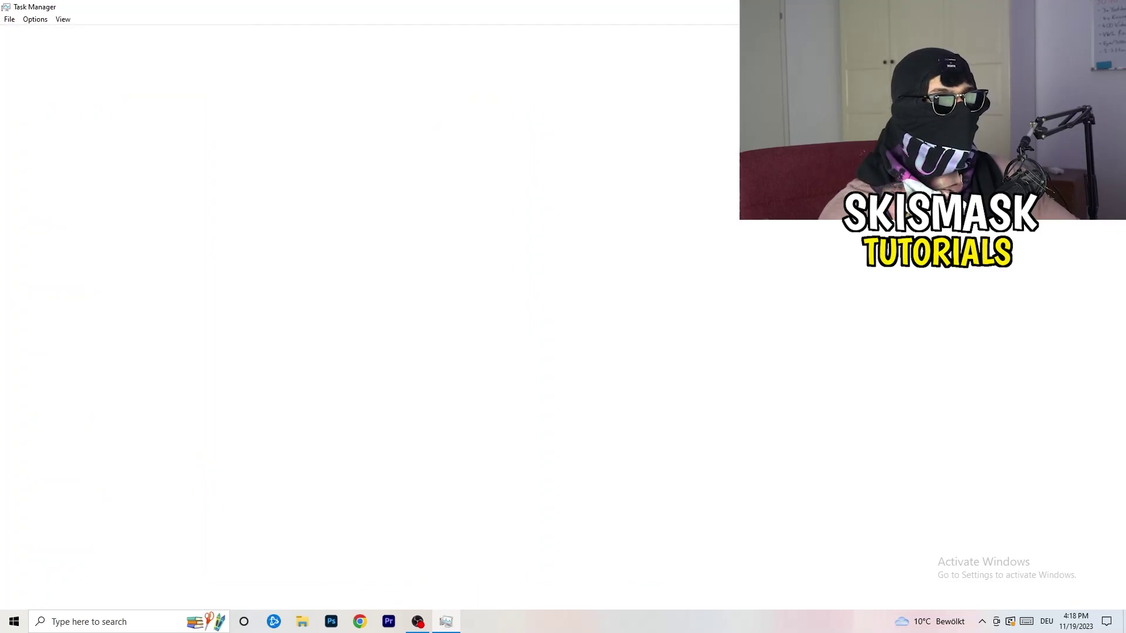